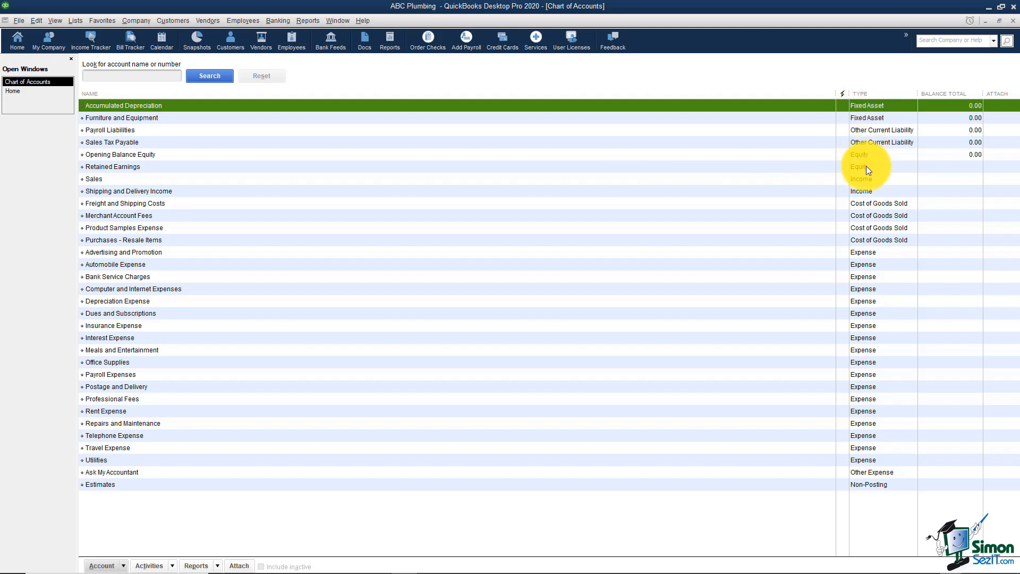
{"action": "left_click", "coordinate": [862, 253]}
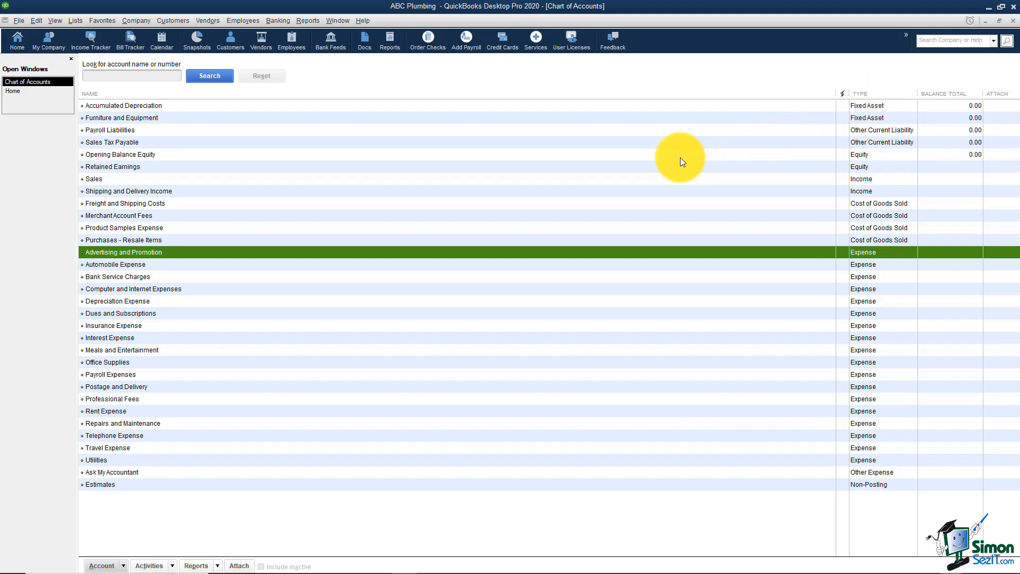
{"action": "right_click", "coordinate": [627, 131]}
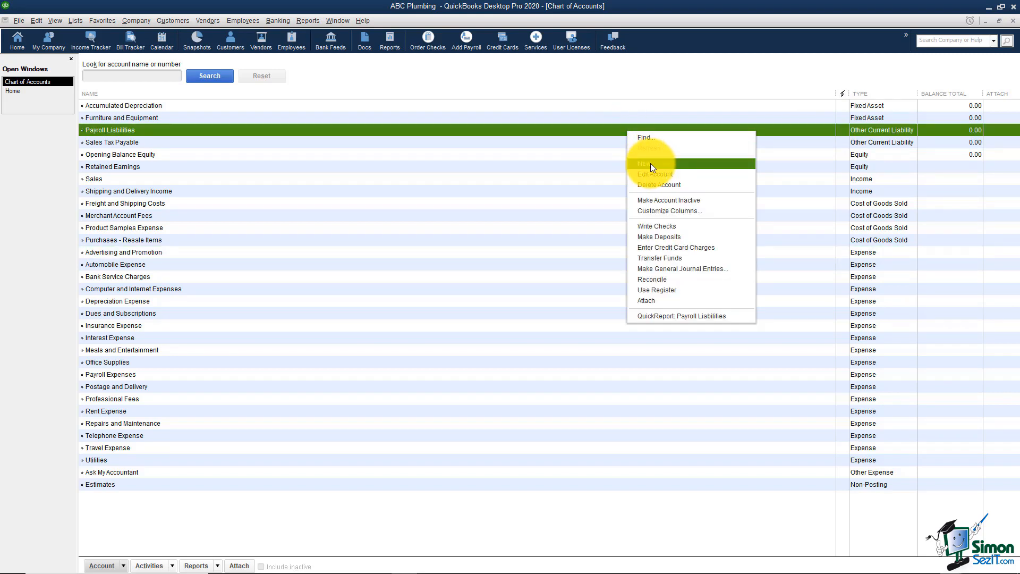
{"action": "left_click", "coordinate": [536, 168]}
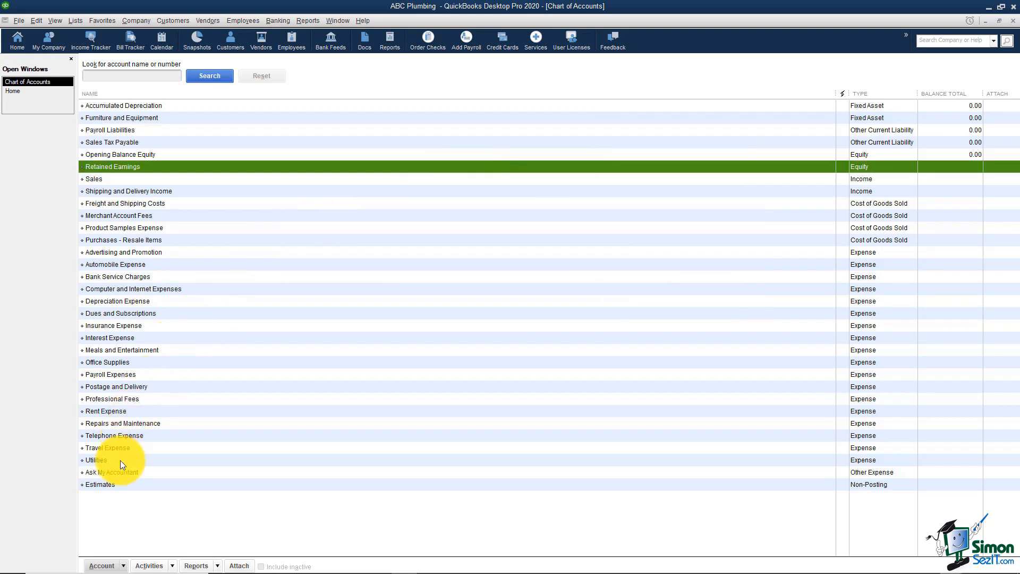
Start adding a new account of type Bank to the chart of accounts.
{"action": "left_click", "coordinate": [123, 567]}
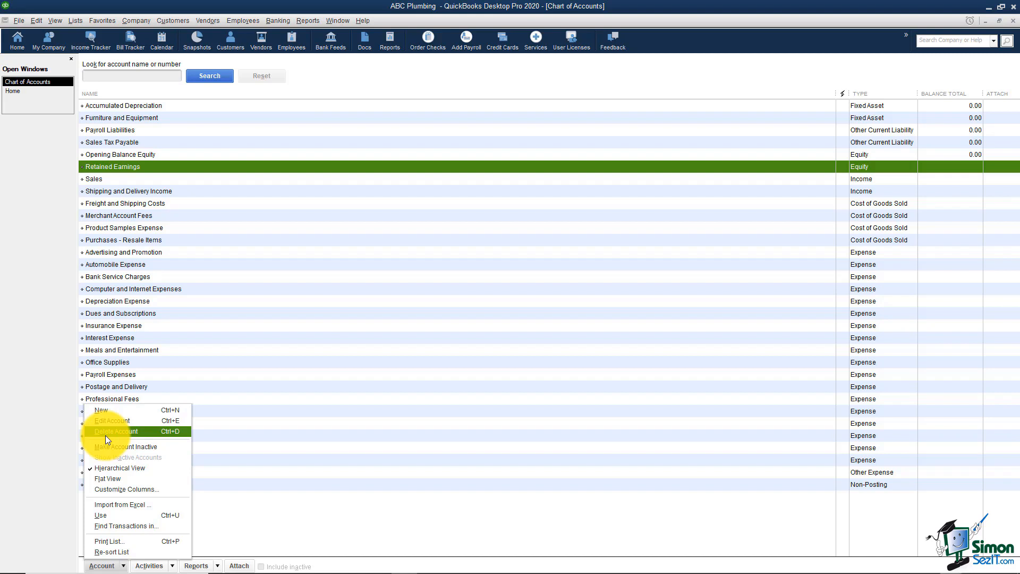
{"action": "left_click", "coordinate": [138, 410]}
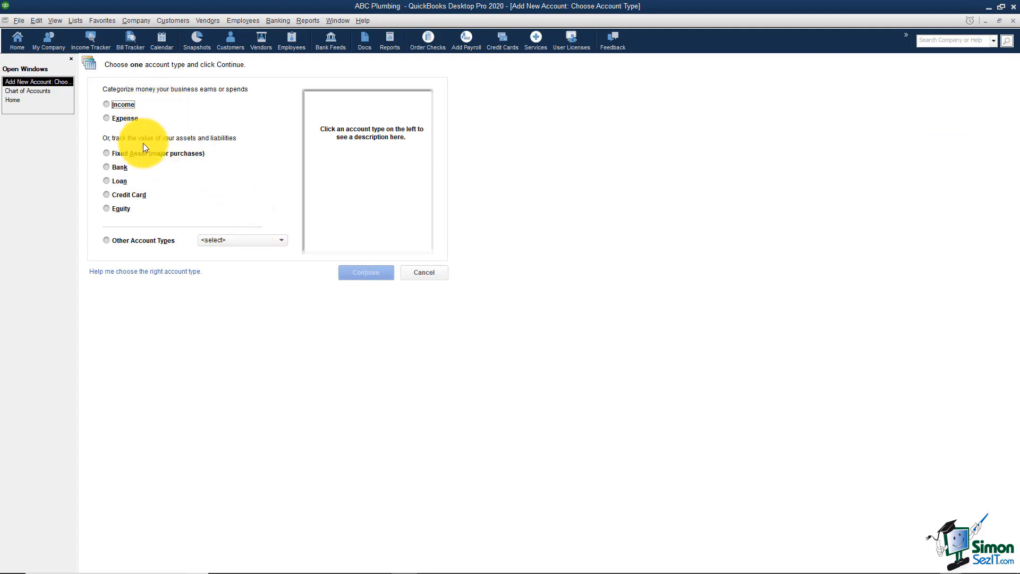
{"action": "left_click", "coordinate": [108, 167]}
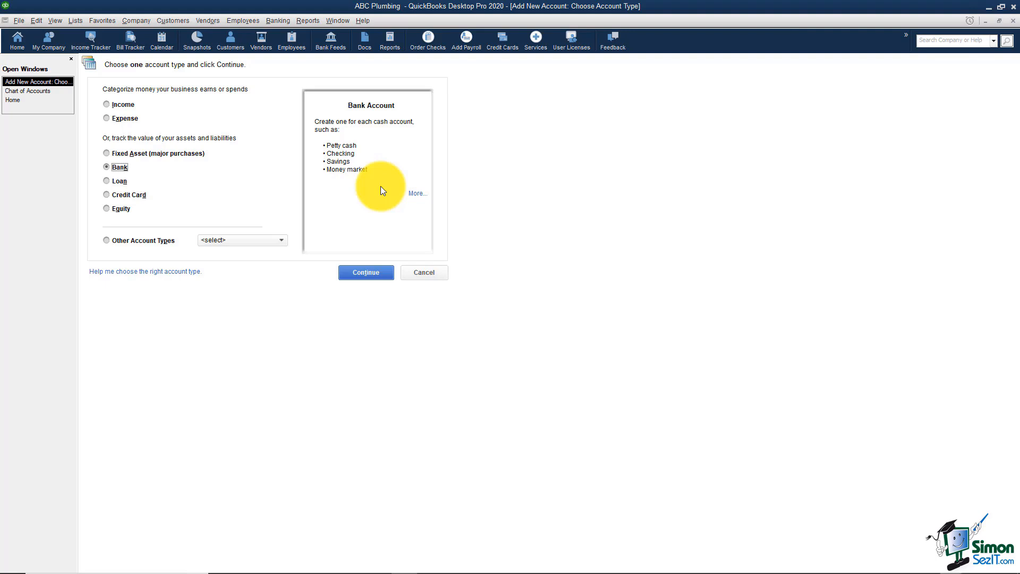
{"action": "left_click", "coordinate": [368, 272]}
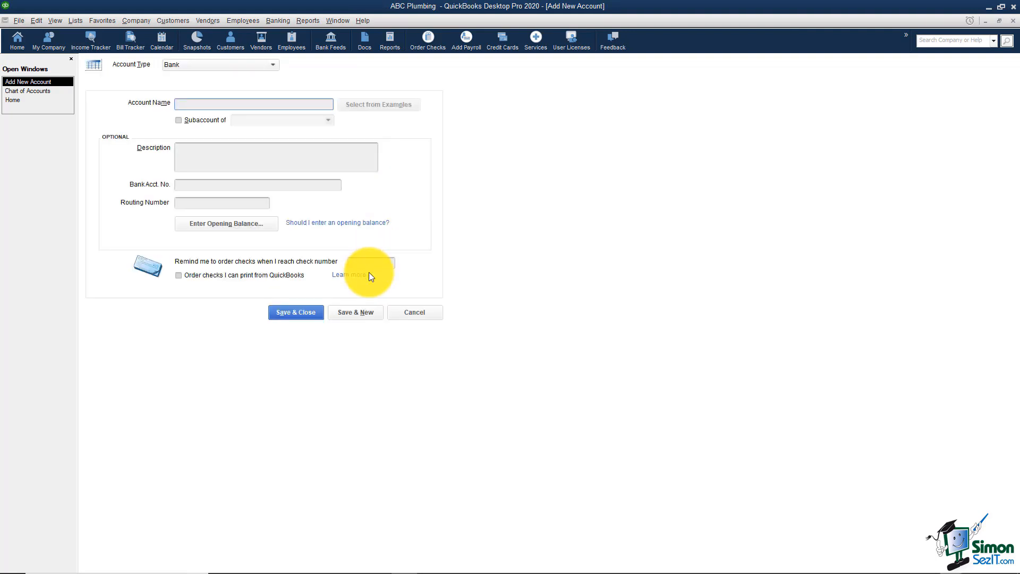
Name the new bank account Checking and give it the description "Operating account", leaving the bank account and routing numbers blank.
{"action": "left_click", "coordinate": [274, 67]}
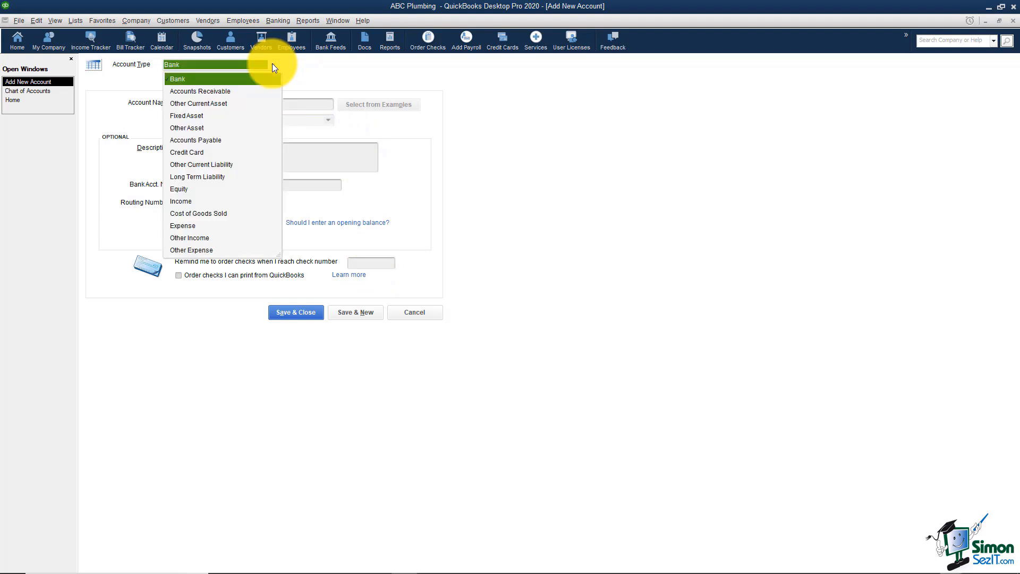
{"action": "left_click", "coordinate": [303, 67]}
{"action": "left_click", "coordinate": [221, 102]}
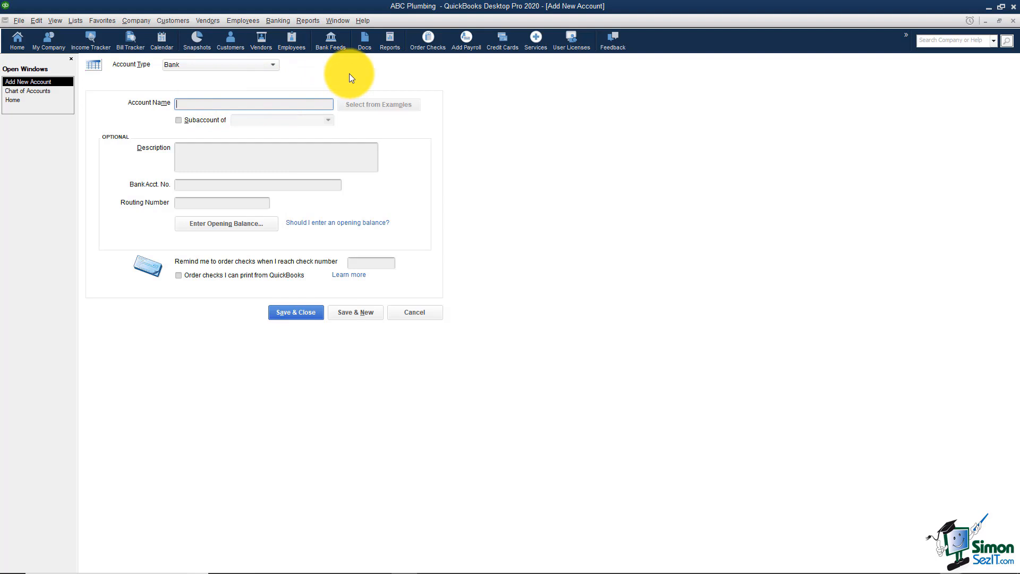
{"action": "type", "text": "Checking"}
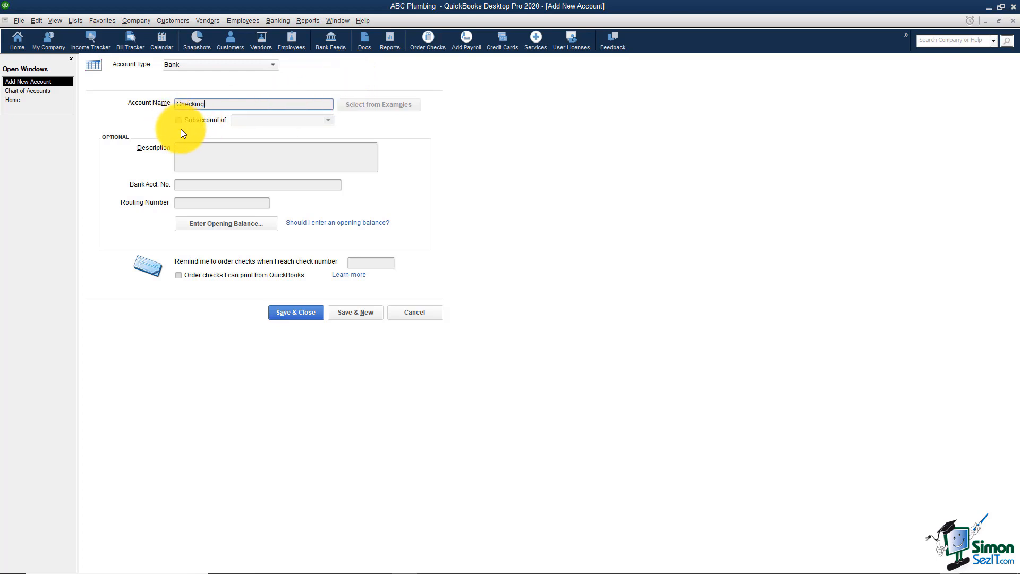
{"action": "left_click", "coordinate": [187, 151]}
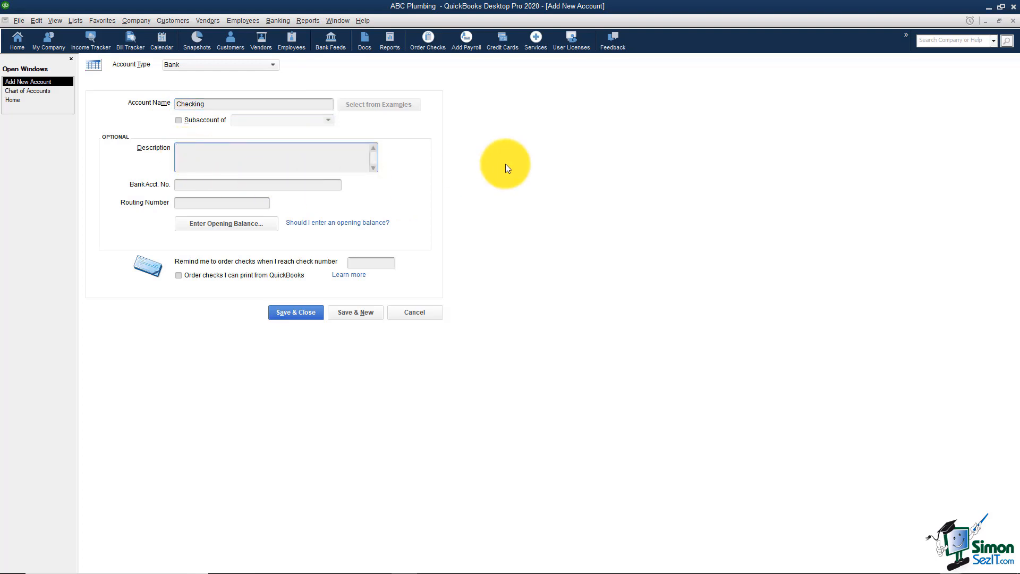
{"action": "type", "text": "Operating account"}
{"action": "left_click", "coordinate": [201, 186]}
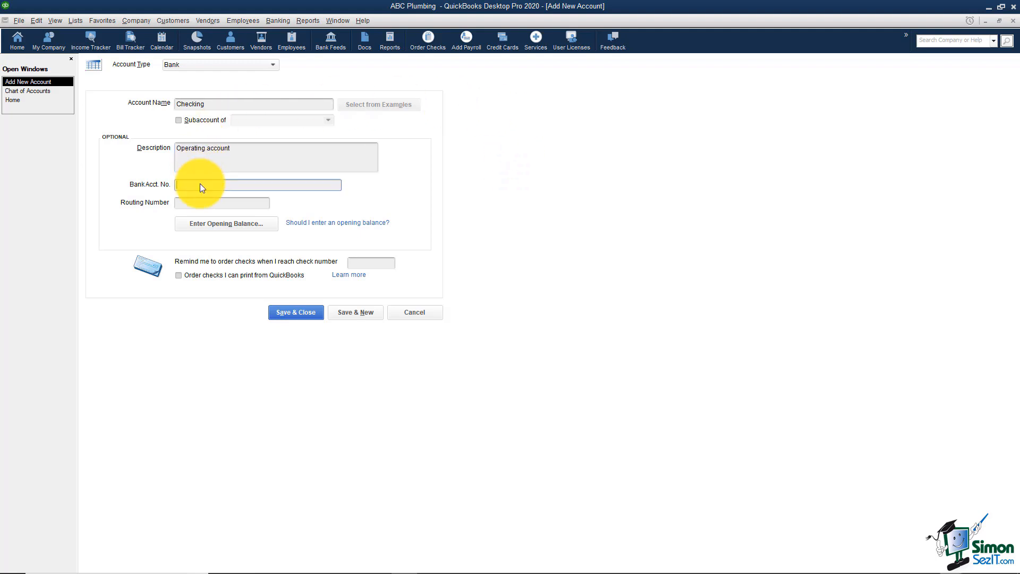
{"action": "left_click", "coordinate": [206, 204]}
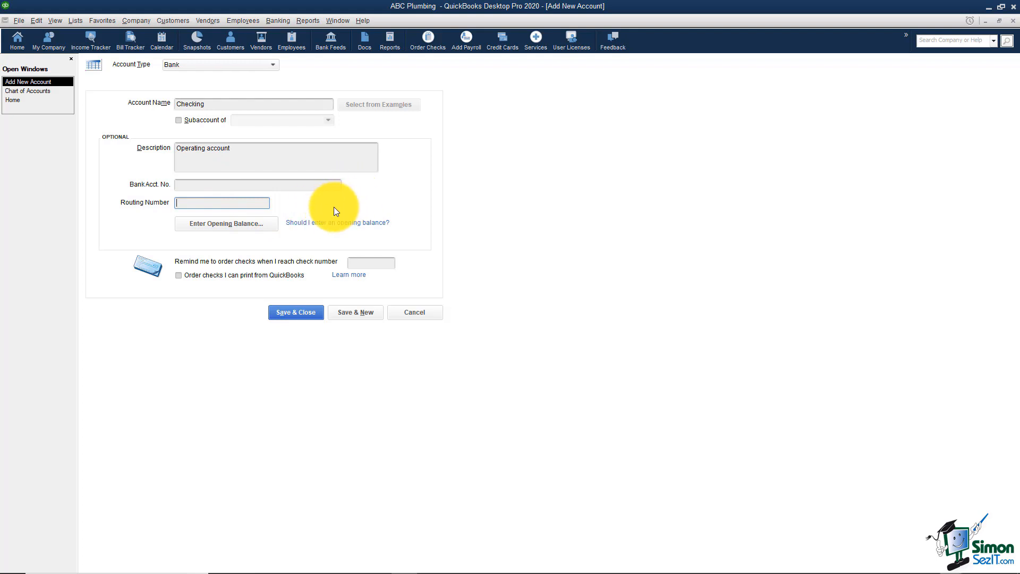
Enter a statement ending balance of 5,000.00 as the Checking account's opening balance.
{"action": "left_click", "coordinate": [241, 225]}
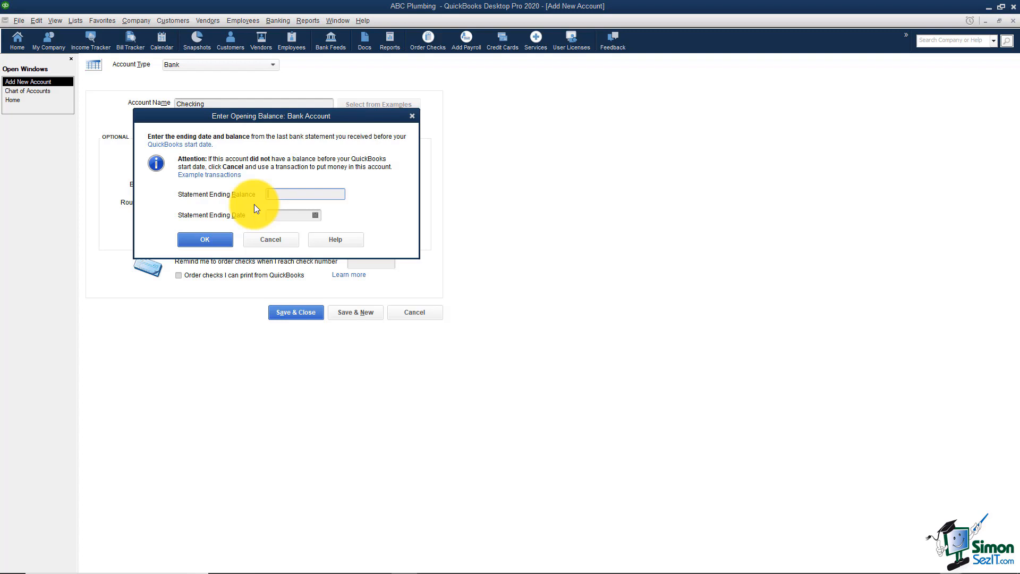
{"action": "type", "text": "50"}
{"action": "key", "text": "Tab"}
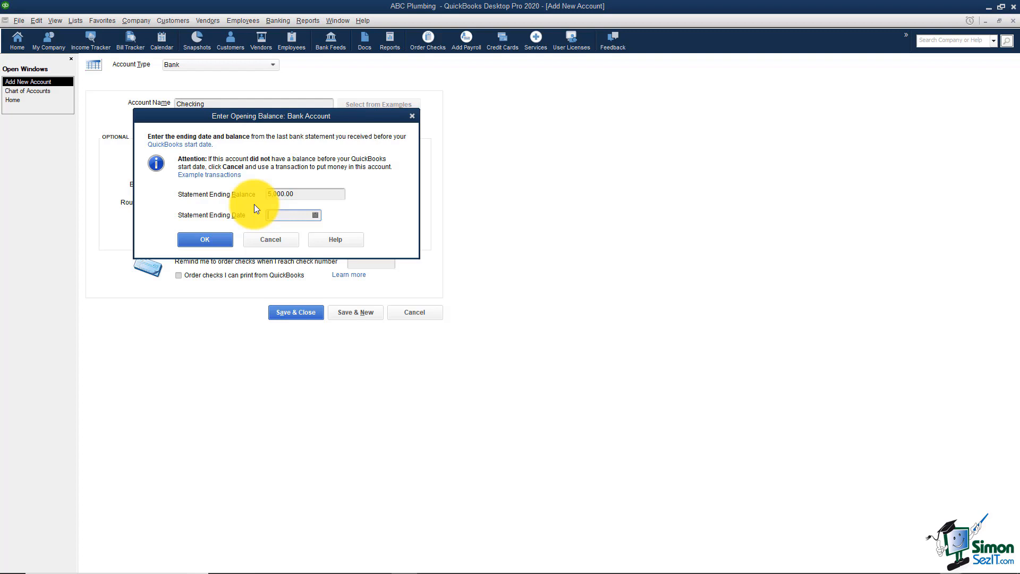
Set the statement ending date of the Checking account's opening balance to 01/01/2019.
{"action": "left_click", "coordinate": [315, 215]}
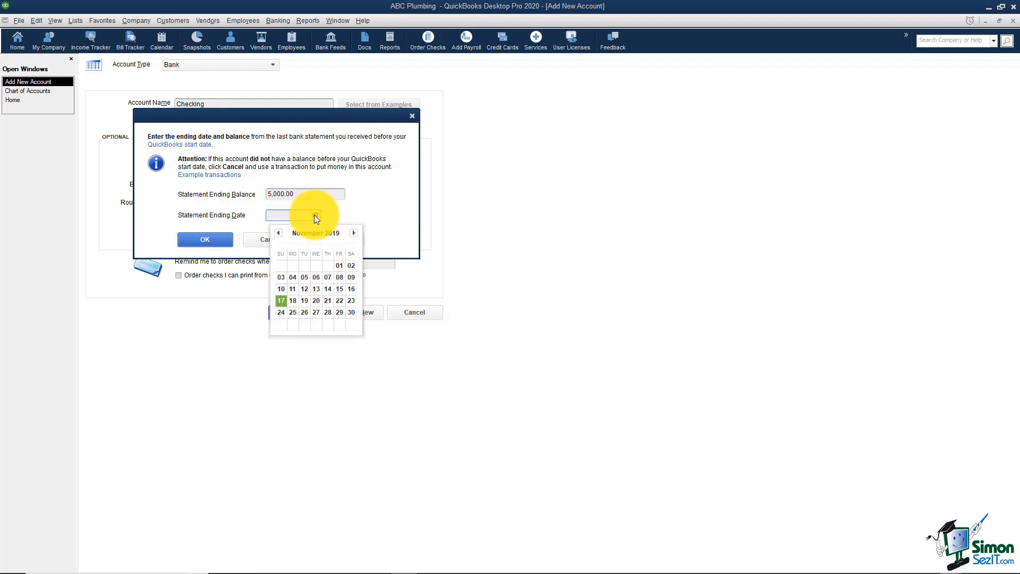
{"action": "left_click", "coordinate": [279, 233]}
{"action": "left_click", "coordinate": [278, 232]}
{"action": "left_click", "coordinate": [279, 233]}
{"action": "left_click", "coordinate": [279, 233]}
{"action": "left_click", "coordinate": [279, 233]}
{"action": "left_click", "coordinate": [279, 233]}
{"action": "left_click", "coordinate": [279, 233]}
{"action": "left_click", "coordinate": [279, 232]}
{"action": "left_click", "coordinate": [279, 233]}
{"action": "left_click", "coordinate": [279, 233]}
{"action": "left_click", "coordinate": [279, 233]}
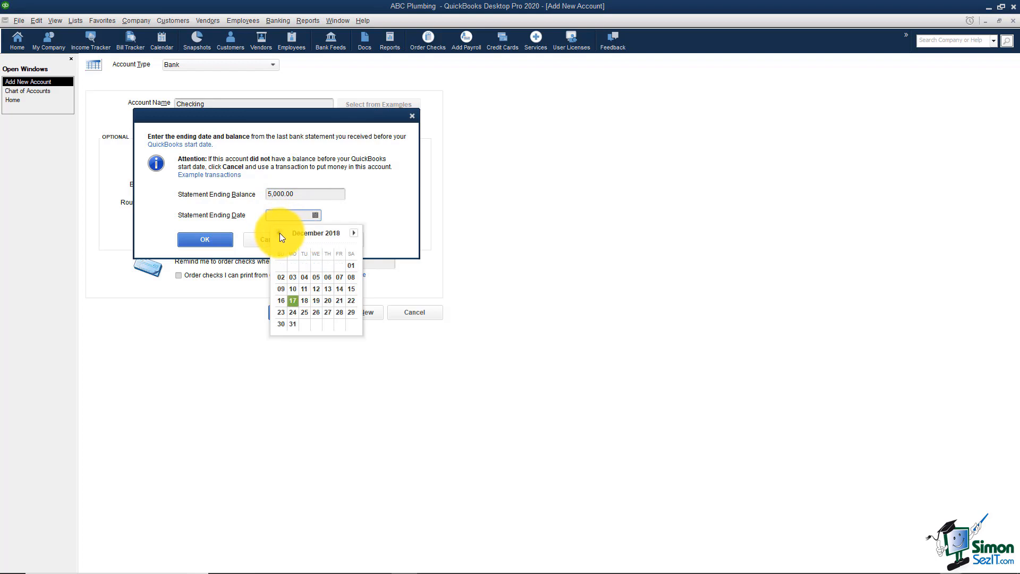
{"action": "left_click", "coordinate": [353, 233]}
{"action": "left_click", "coordinate": [302, 265]}
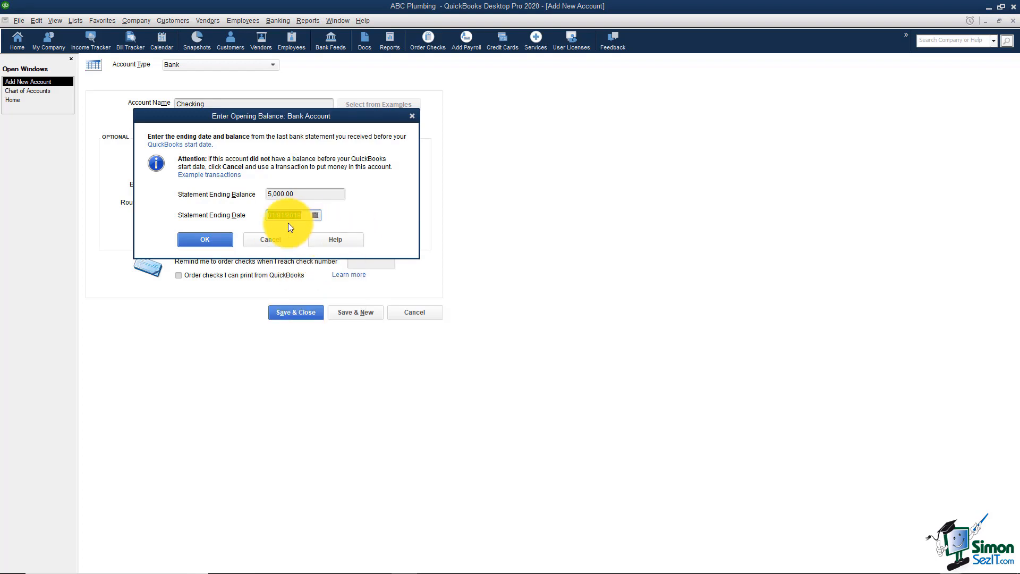
Set the statement ending date to 12/31/2018 and accept the Checking account's opening balance.
{"action": "left_click", "coordinate": [316, 215]}
{"action": "left_click", "coordinate": [279, 233]}
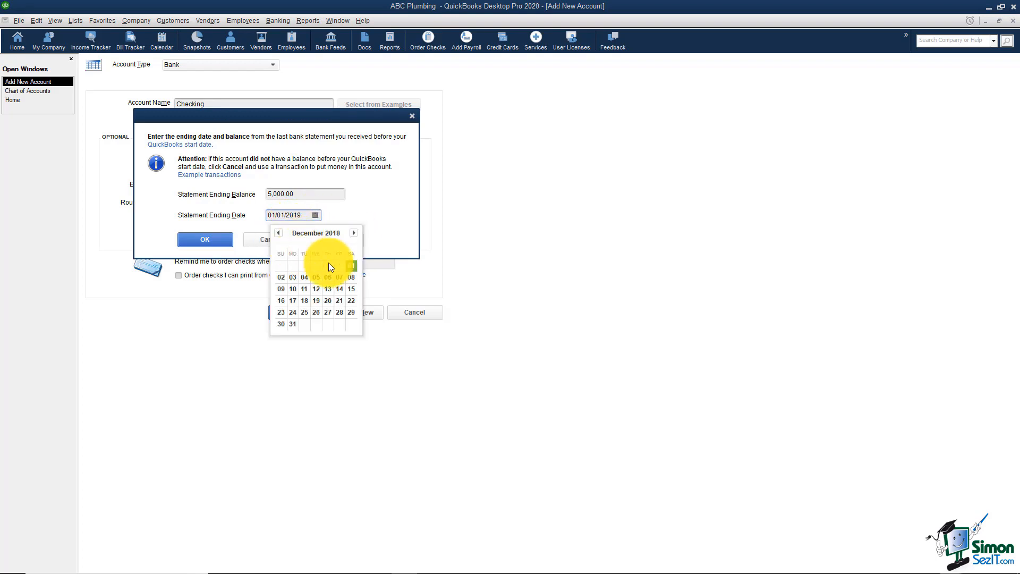
{"action": "left_click", "coordinate": [293, 324]}
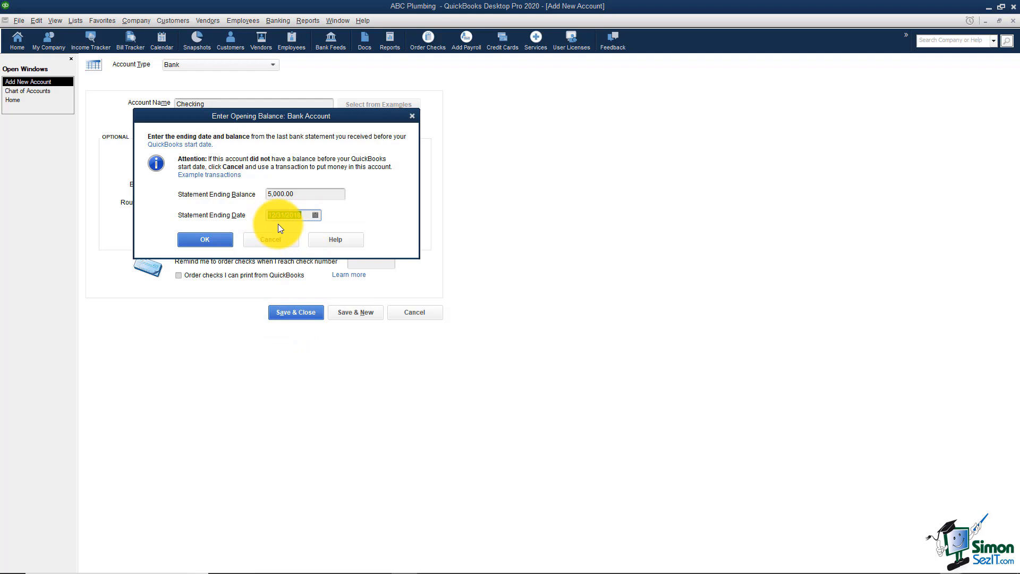
{"action": "left_click", "coordinate": [216, 240]}
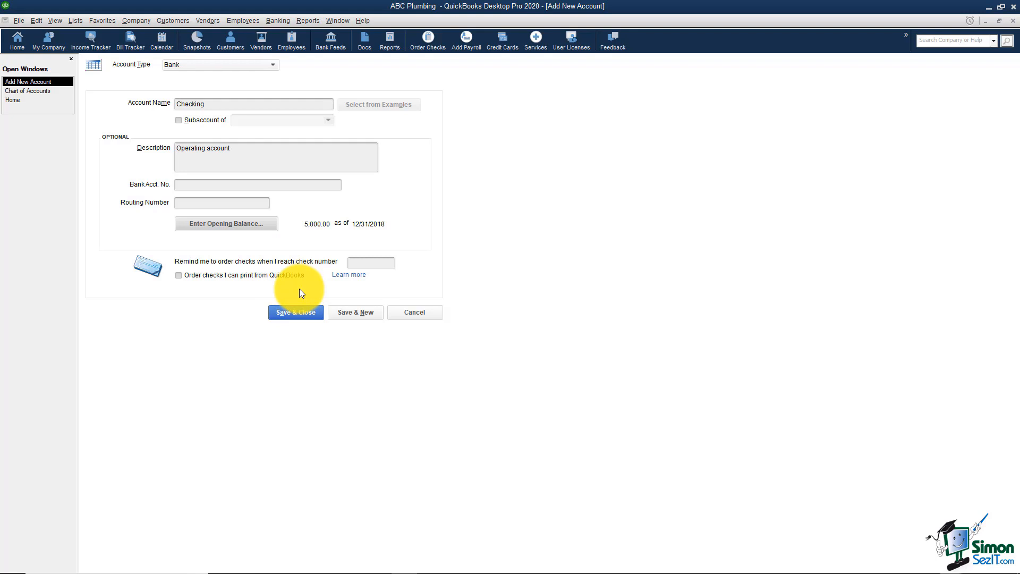
Save the Checking account with its past-dated opening balance and decline the bank feed setup.
{"action": "left_click", "coordinate": [373, 264]}
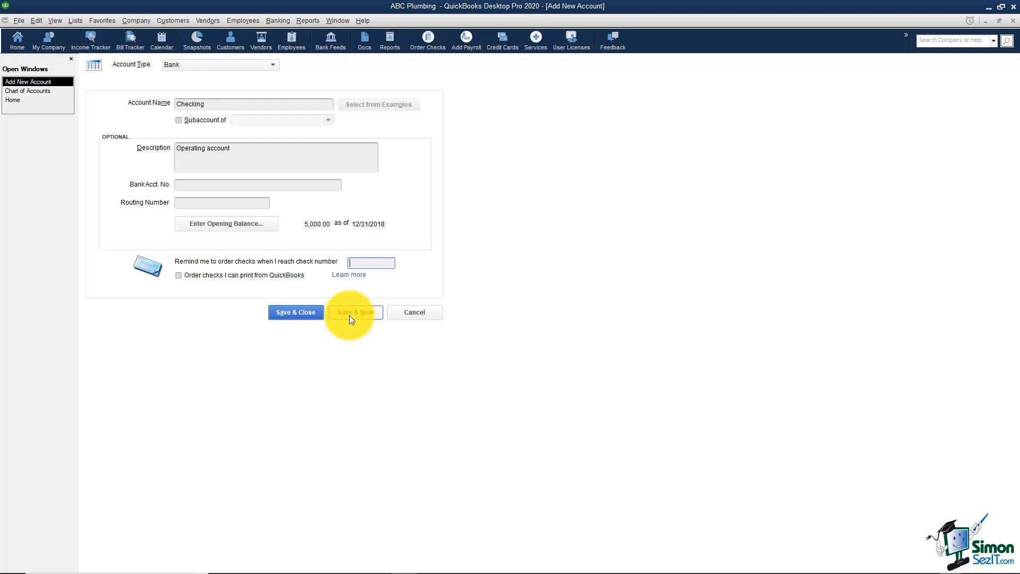
{"action": "left_click", "coordinate": [292, 315]}
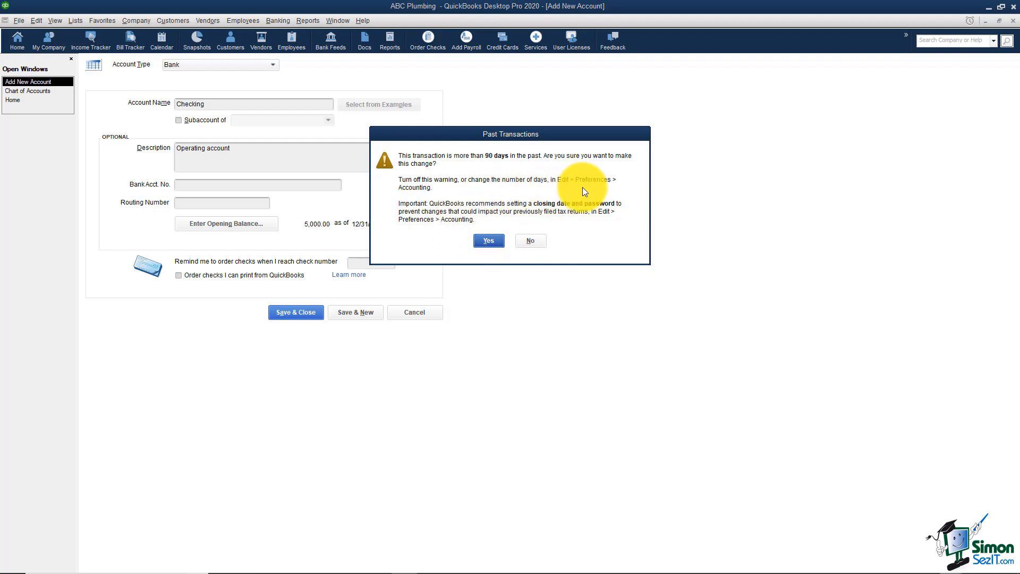
{"action": "left_click", "coordinate": [491, 242]}
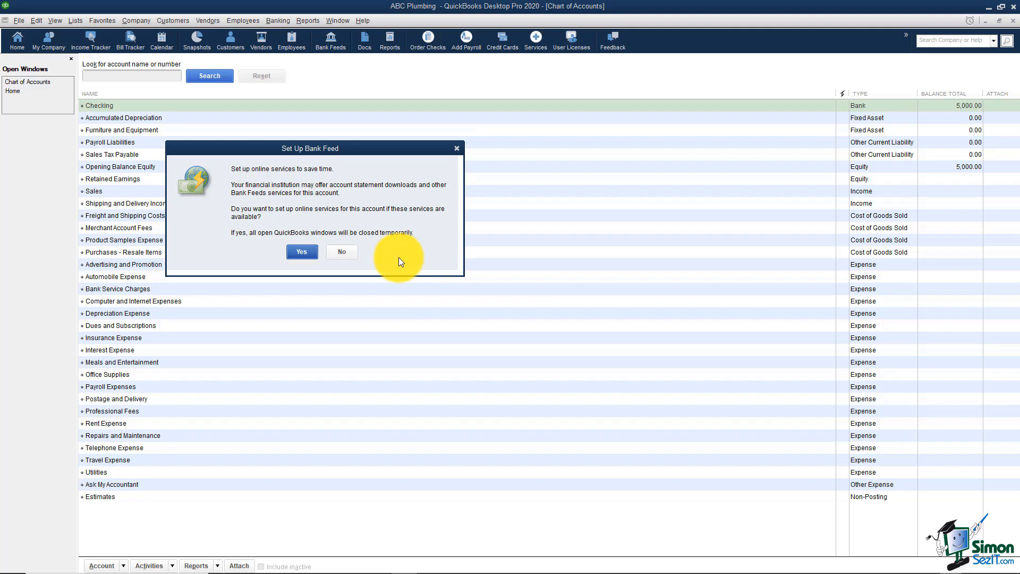
{"action": "left_click", "coordinate": [349, 251]}
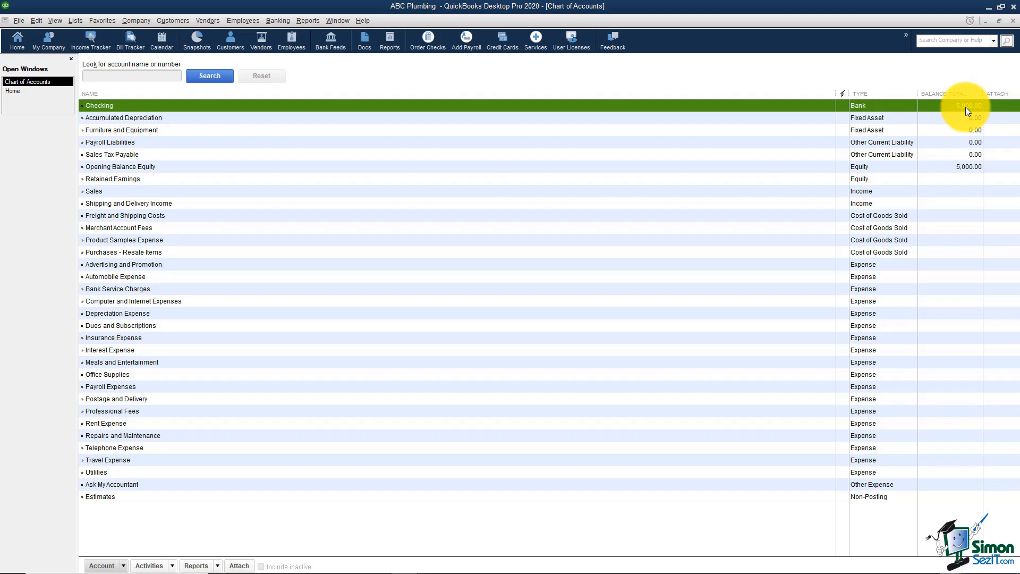
Compare the balances of the Opening Balance Equity and Checking accounts in the chart of accounts.
{"action": "left_click", "coordinate": [936, 167]}
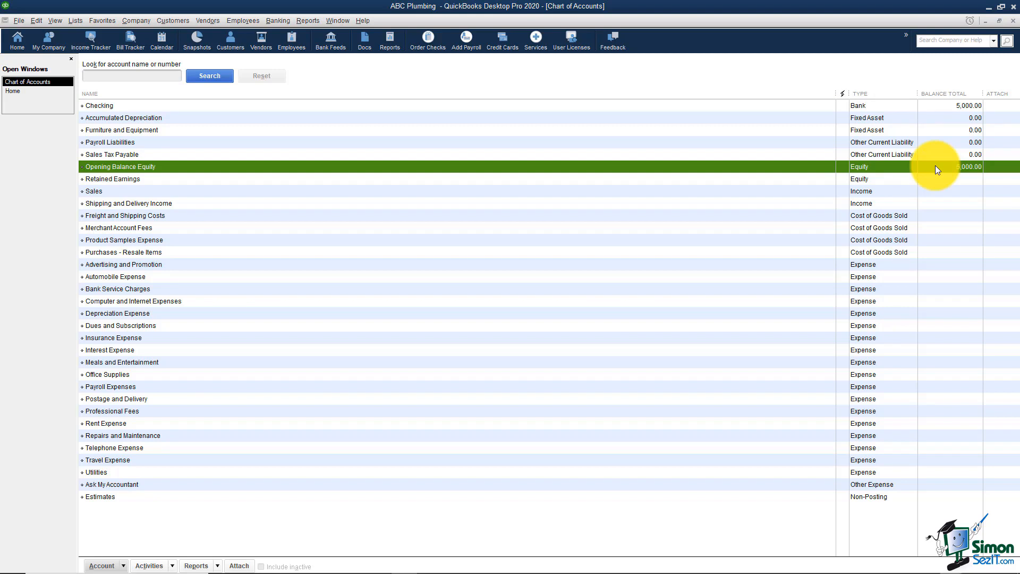
{"action": "left_click", "coordinate": [937, 110]}
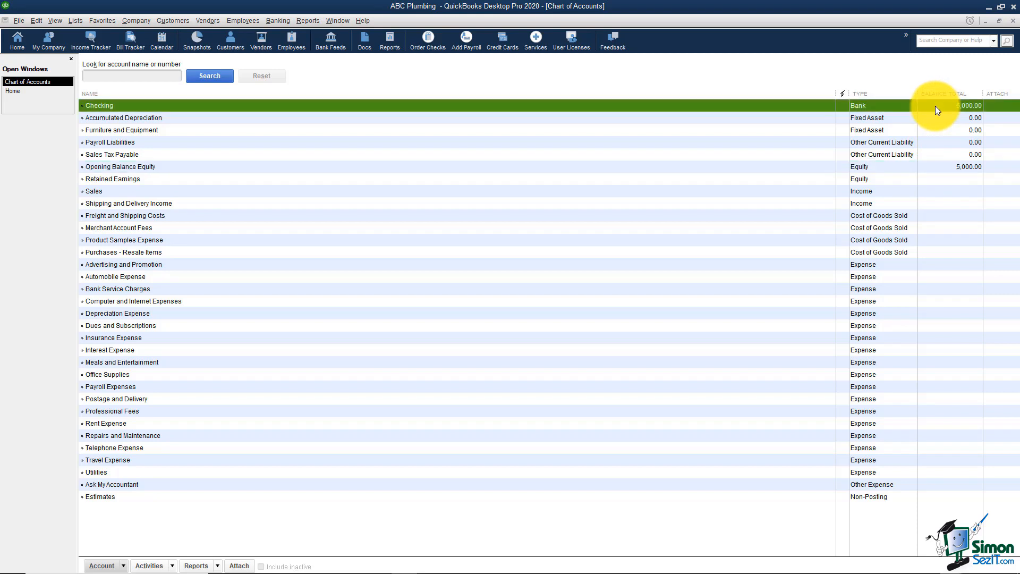
{"action": "left_click", "coordinate": [941, 168]}
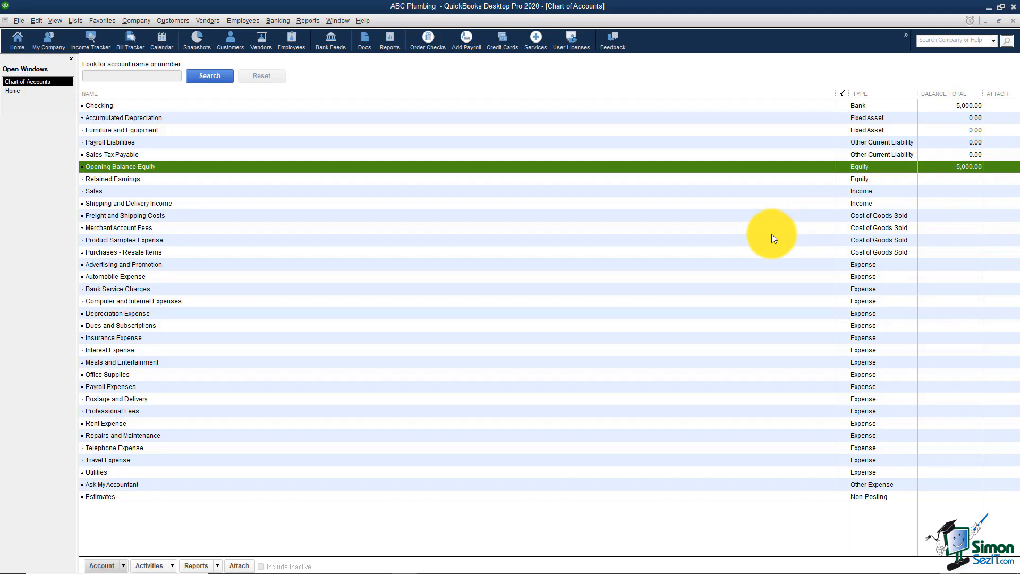
Start another new account of type Bank and name it Savings.
{"action": "right_click", "coordinate": [510, 130]}
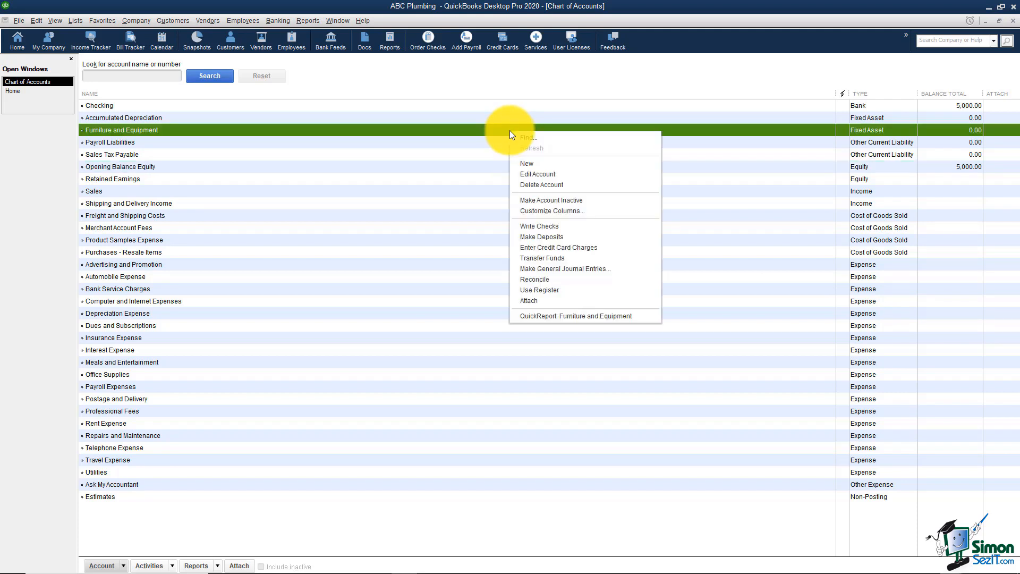
{"action": "left_click", "coordinate": [528, 165]}
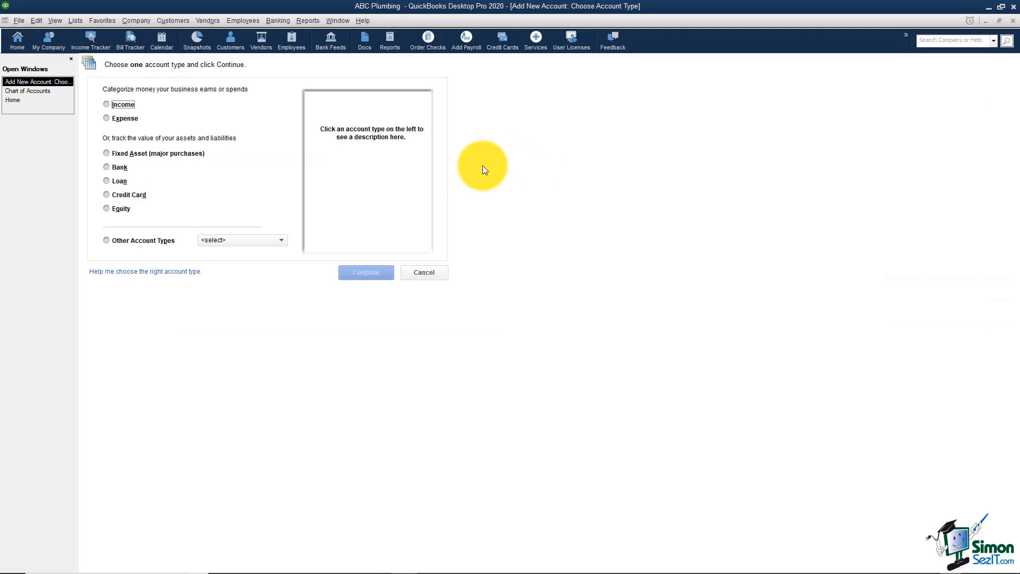
{"action": "left_click", "coordinate": [111, 168]}
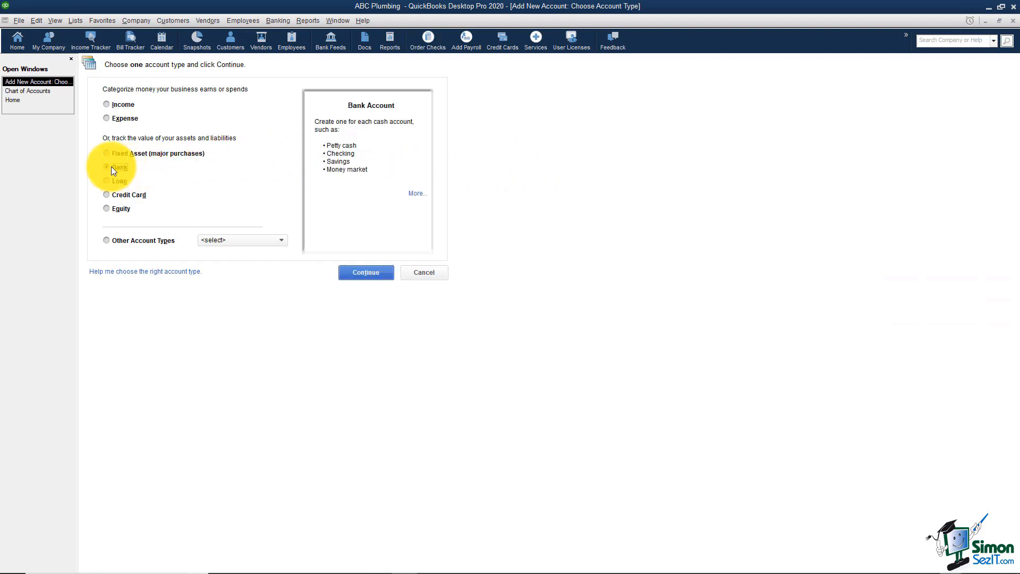
{"action": "left_click", "coordinate": [364, 273]}
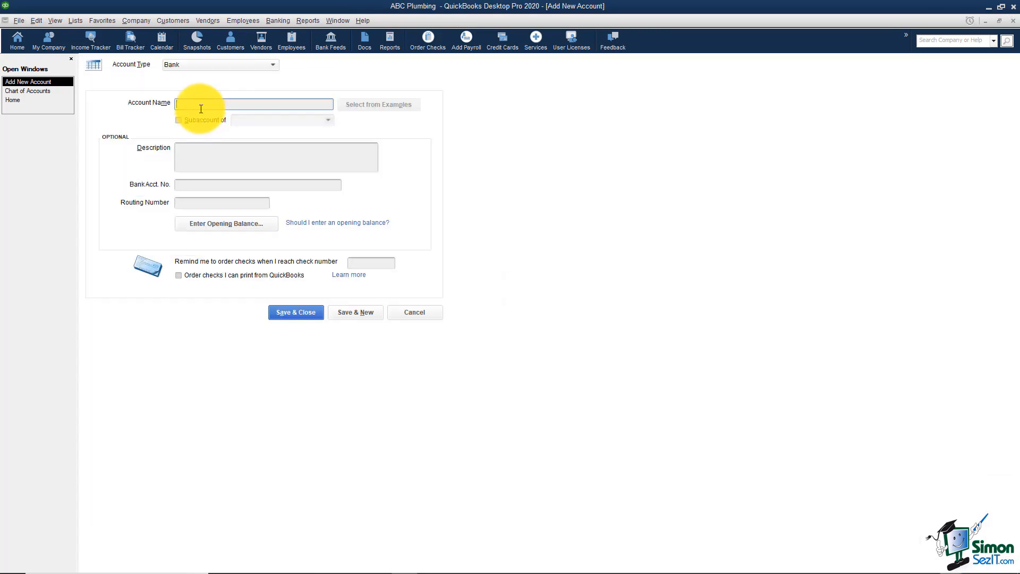
{"action": "type", "text": "Savings"}
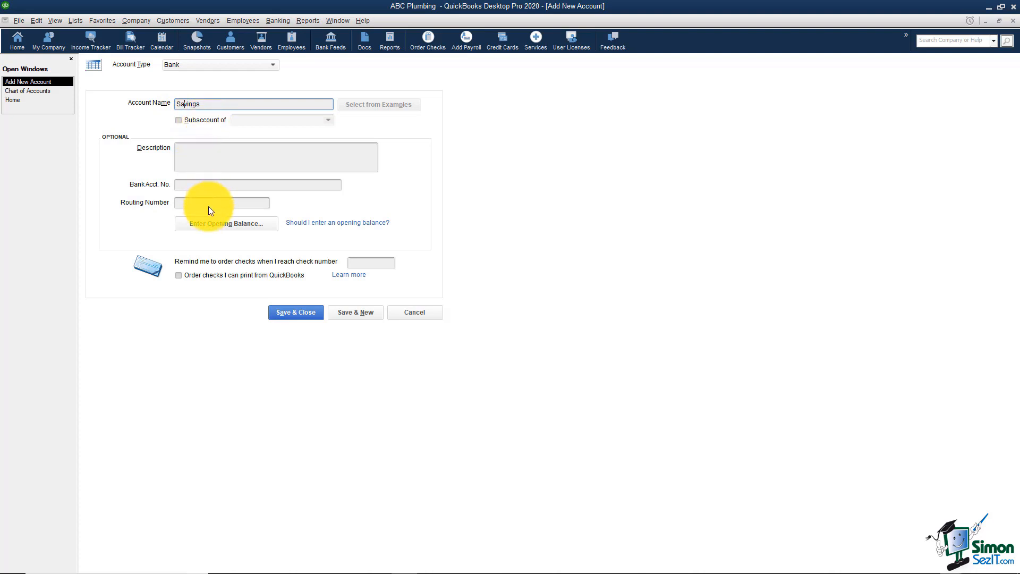
Enter a statement ending balance of 20,000.00 dated 12/31/2018 as the Savings account's opening balance.
{"action": "left_click", "coordinate": [215, 224]}
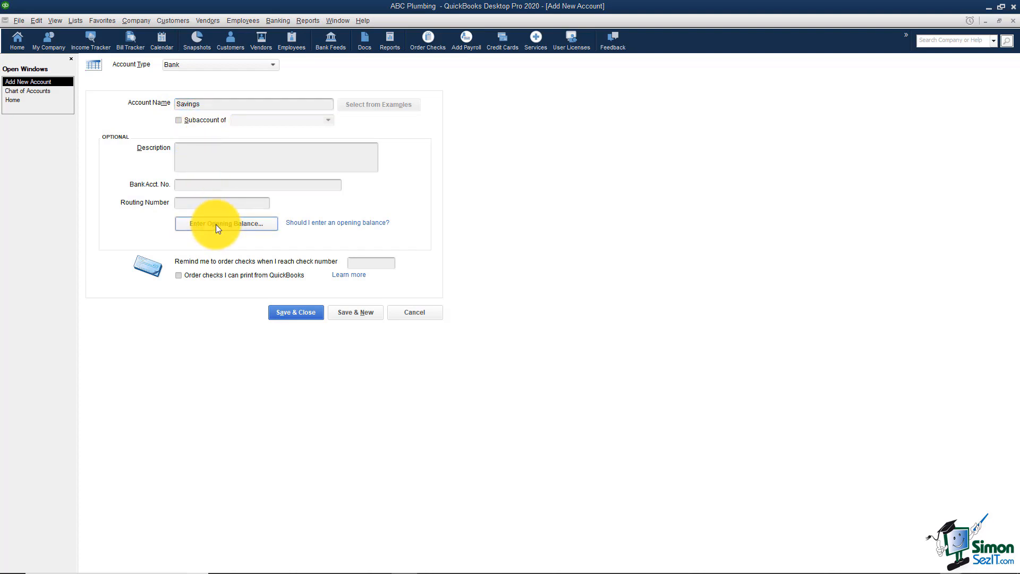
{"action": "type", "text": "20,000."}
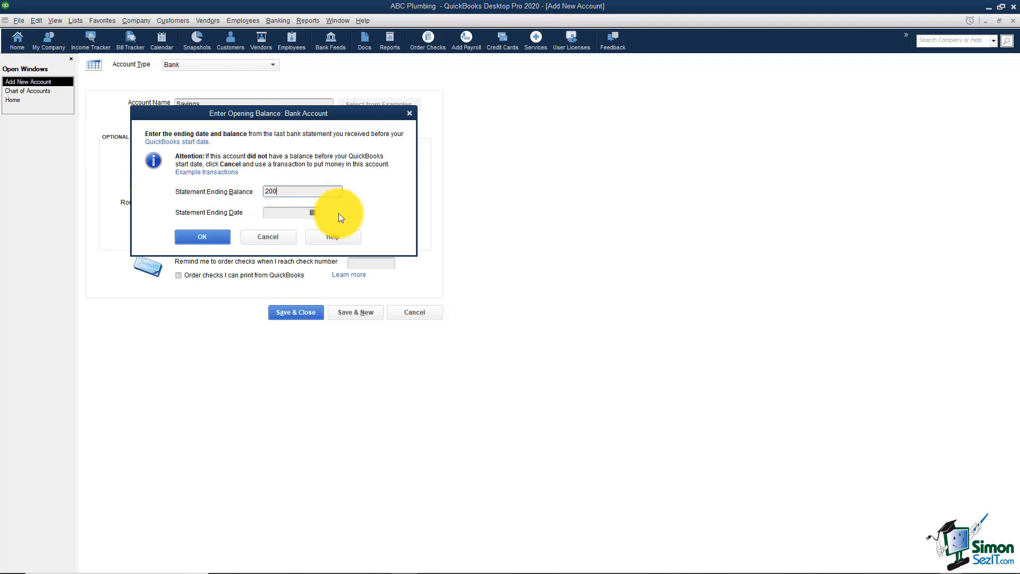
{"action": "type", "text": "0"}
{"action": "key", "text": "Tab"}
{"action": "type", "text": "12/31/2018"}
{"action": "left_click", "coordinate": [204, 237]}
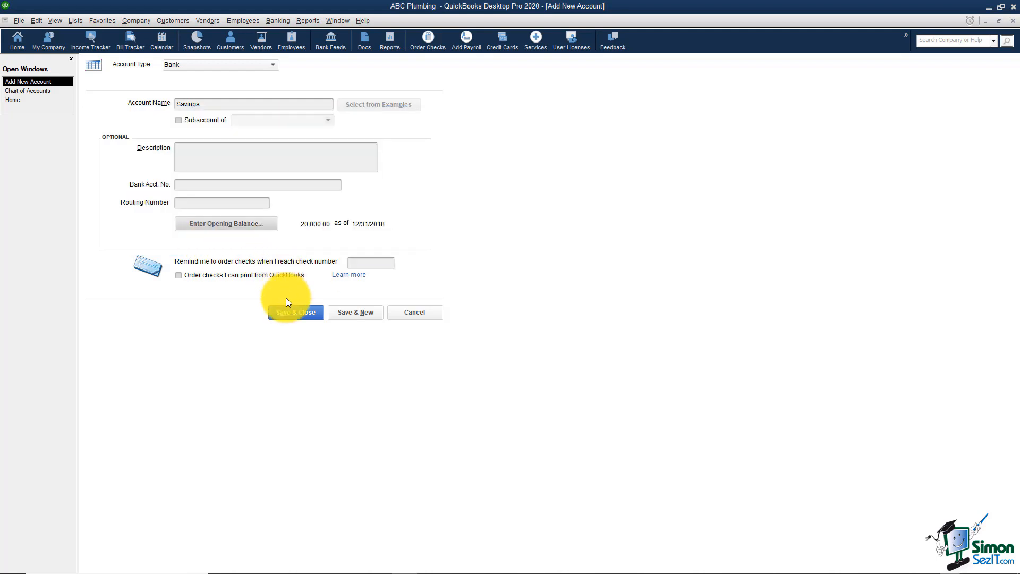
Save the Savings account with its past-dated opening balance and decline the bank feed setup.
{"action": "left_click", "coordinate": [292, 316]}
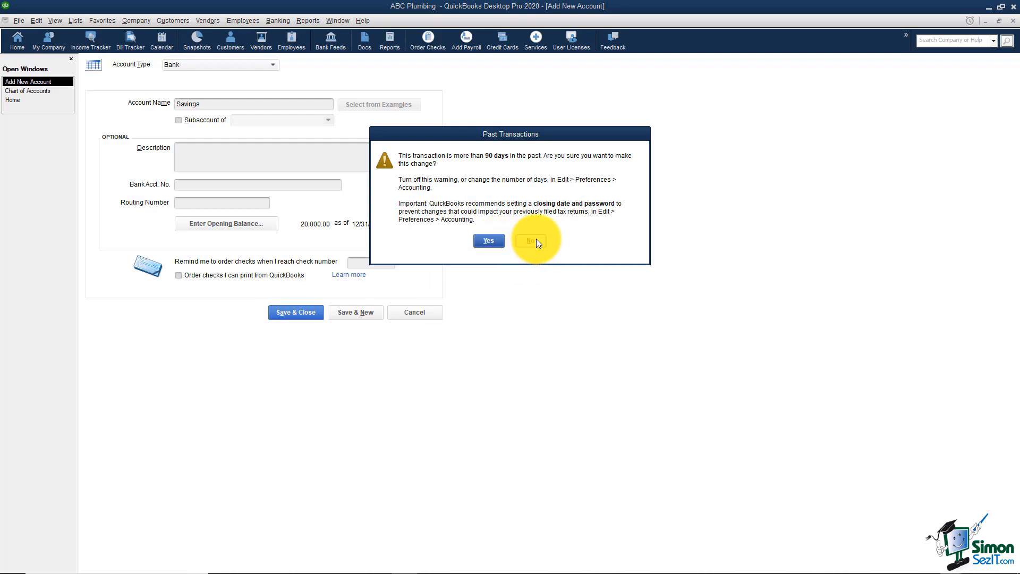
{"action": "left_click", "coordinate": [487, 241]}
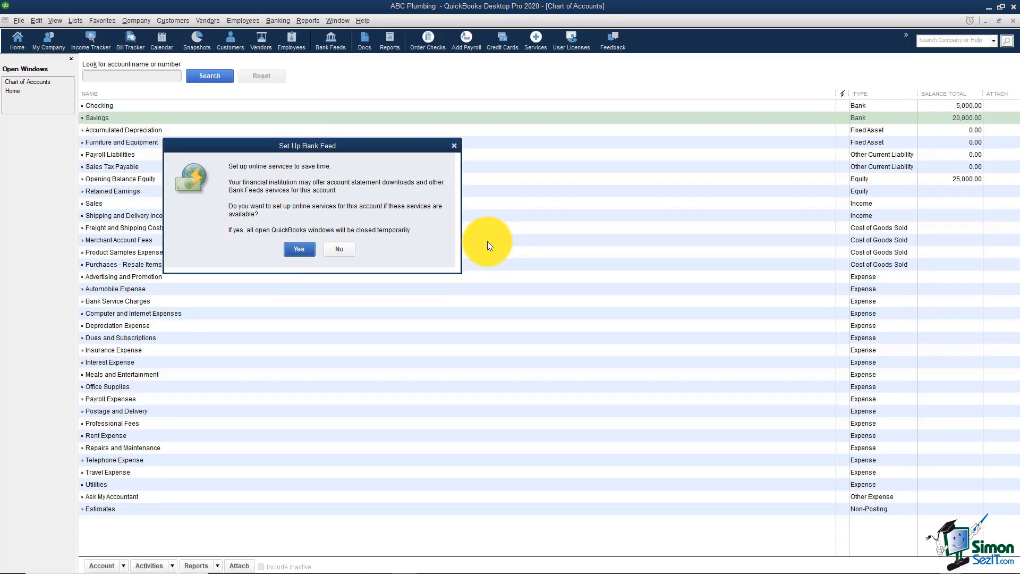
{"action": "left_click", "coordinate": [346, 251]}
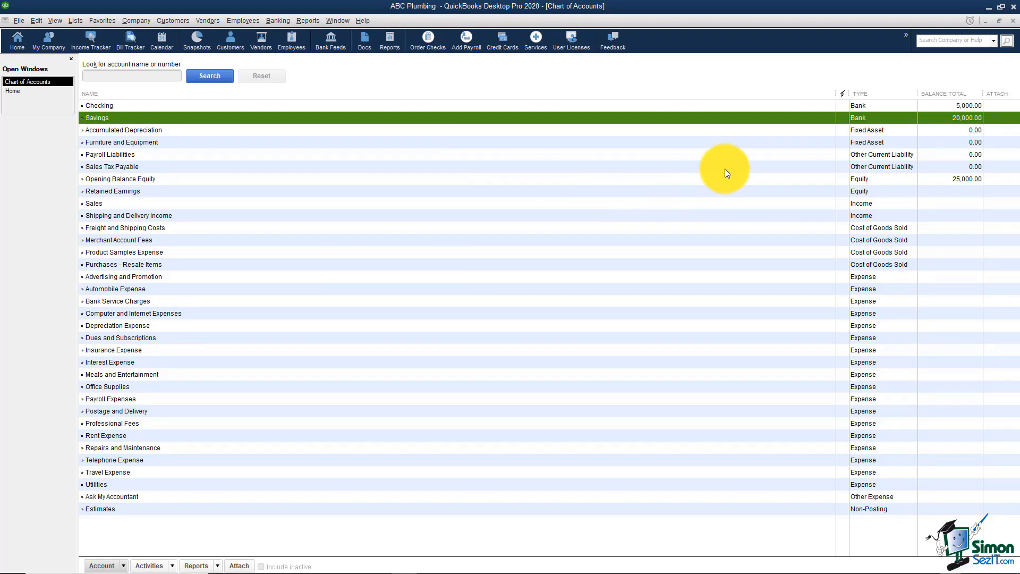
Compare the Checking and Savings balances with Opening Balance Equity and review the fixed asset and liability accounts.
{"action": "left_click", "coordinate": [860, 107]}
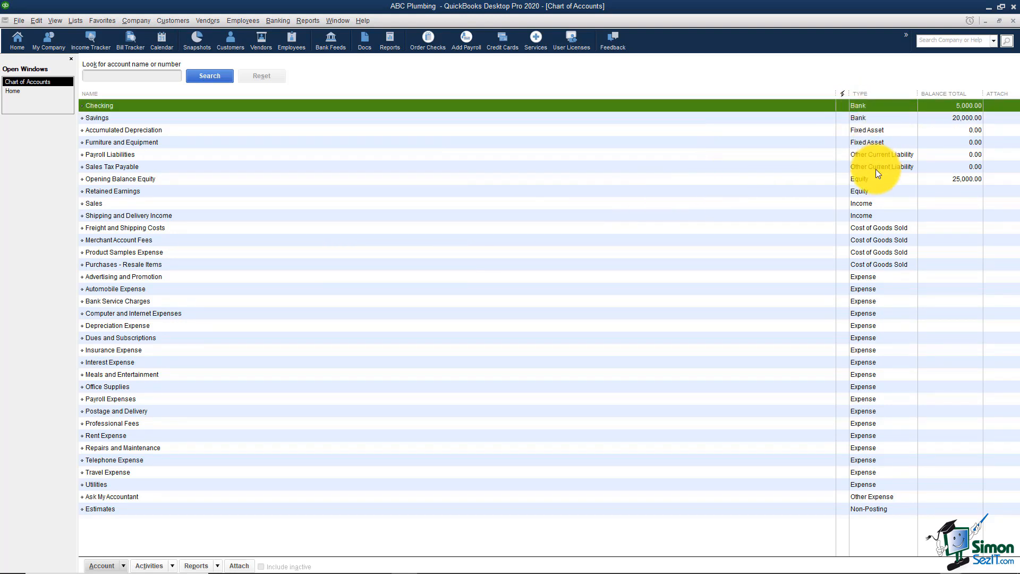
{"action": "left_click", "coordinate": [870, 118]}
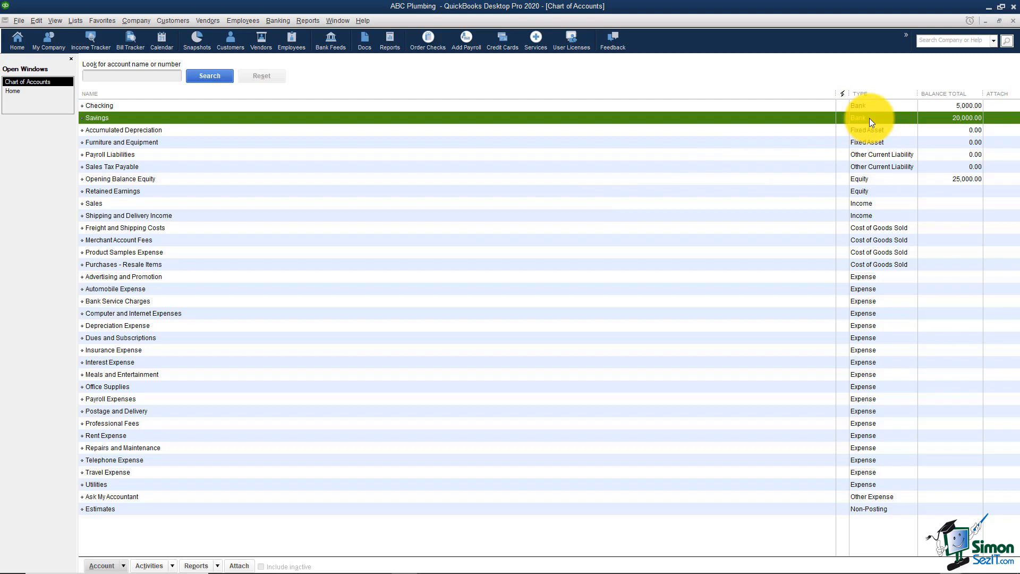
{"action": "left_click", "coordinate": [883, 179]}
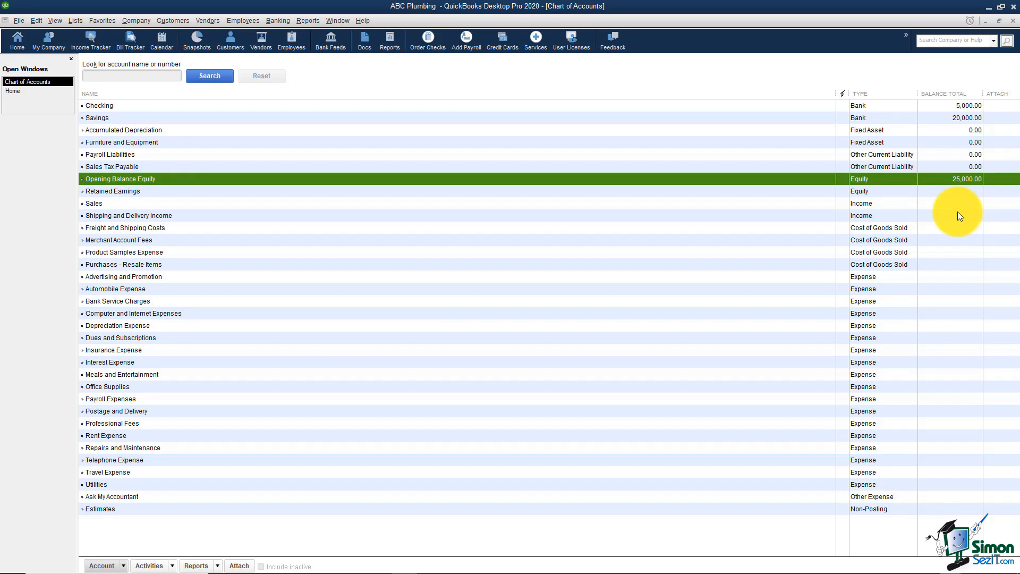
{"action": "left_click", "coordinate": [863, 130]}
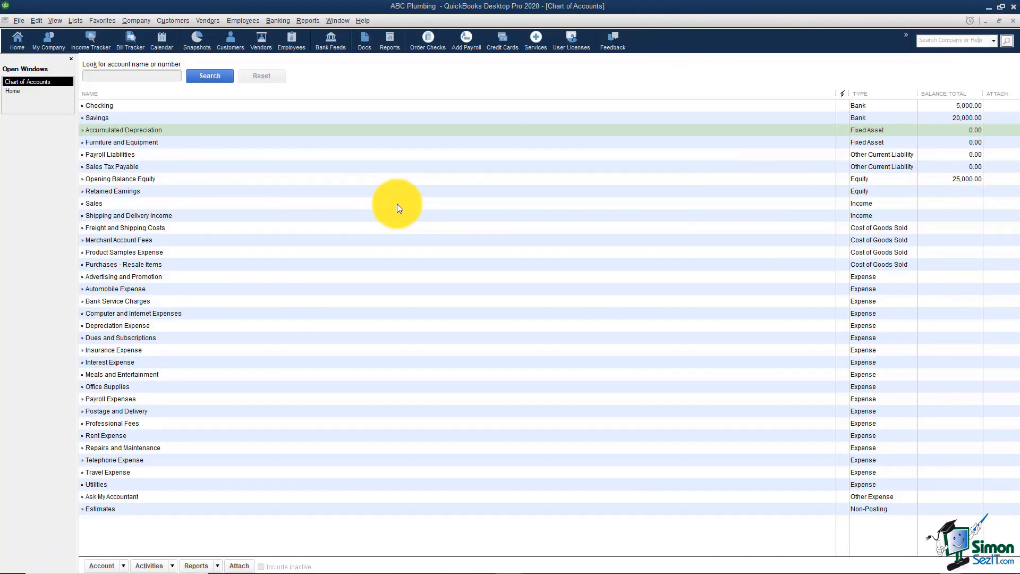
{"action": "left_click", "coordinate": [849, 155]}
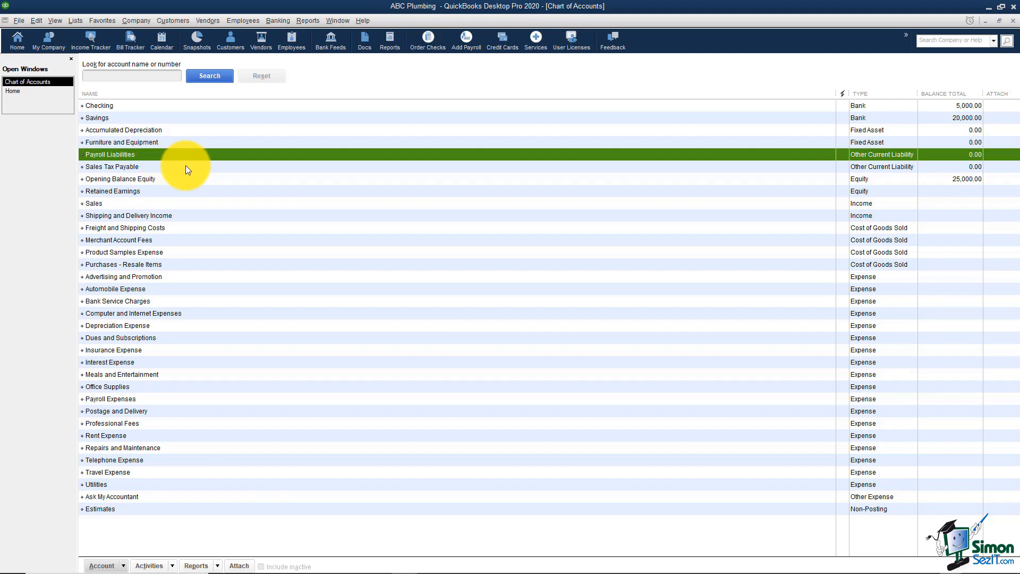
Start a new account of type Long Term Liability and name it Car Payment.
{"action": "right_click", "coordinate": [237, 154]}
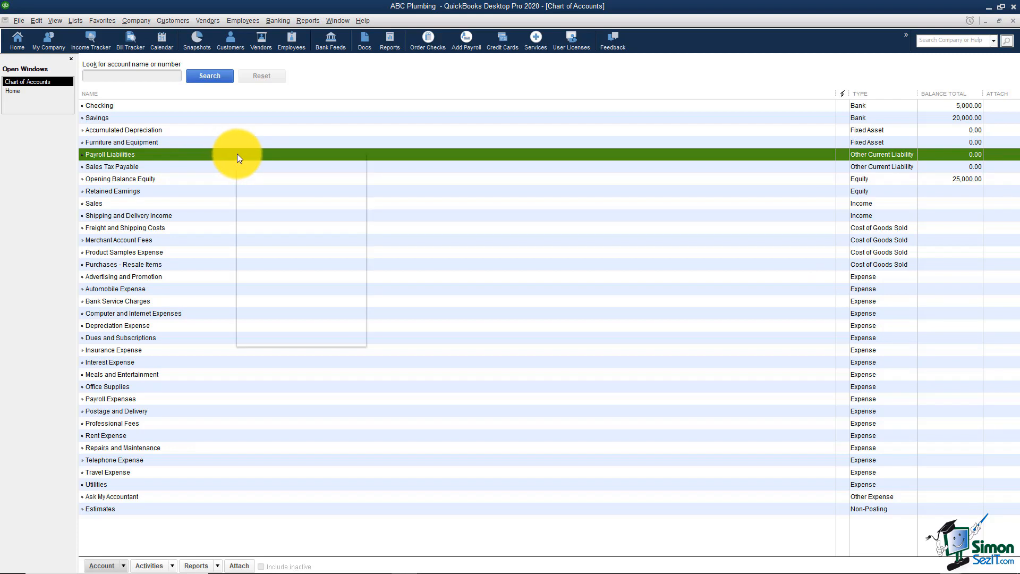
{"action": "left_click", "coordinate": [257, 187]}
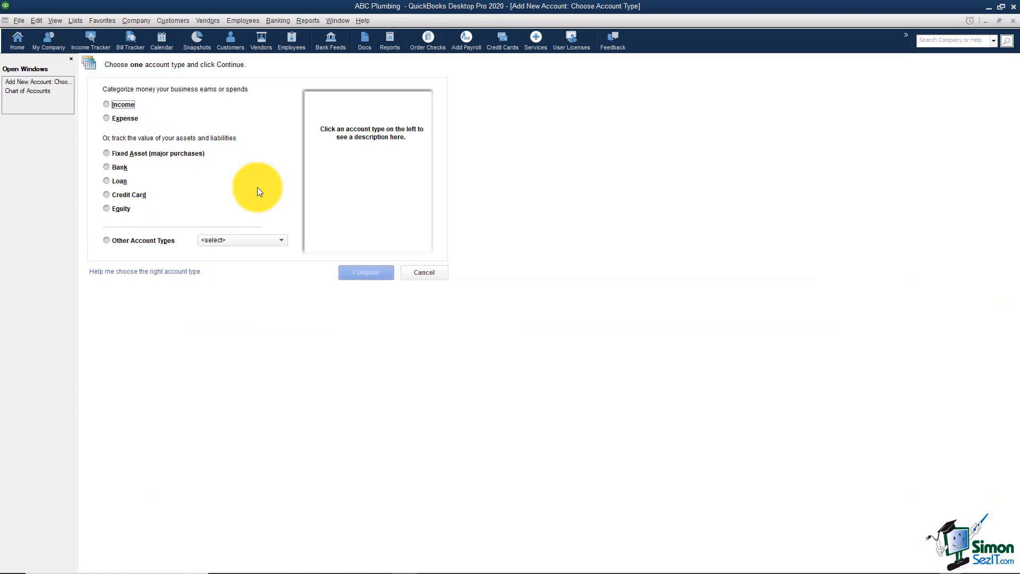
{"action": "left_click", "coordinate": [122, 181]}
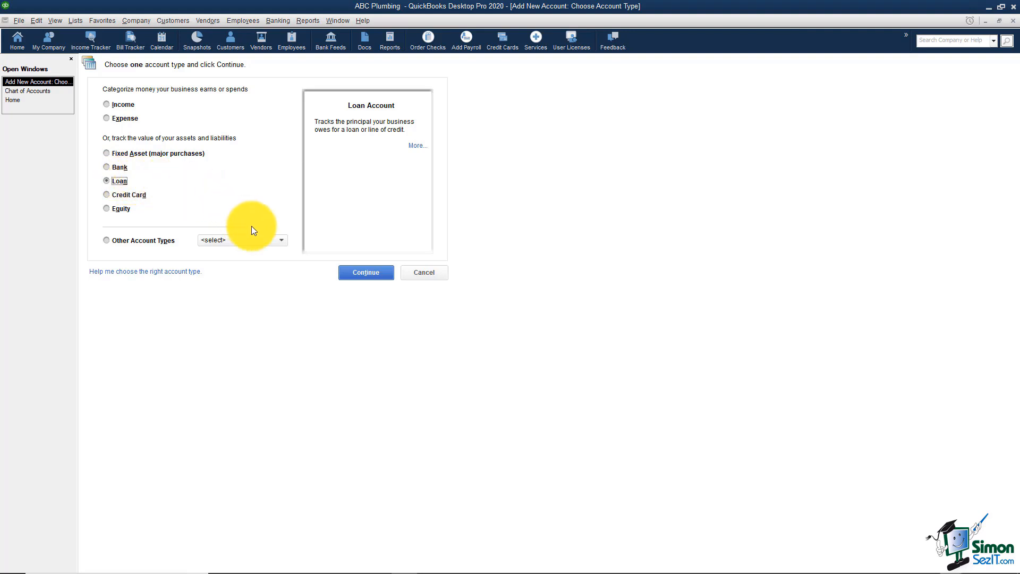
{"action": "left_click", "coordinate": [282, 242]}
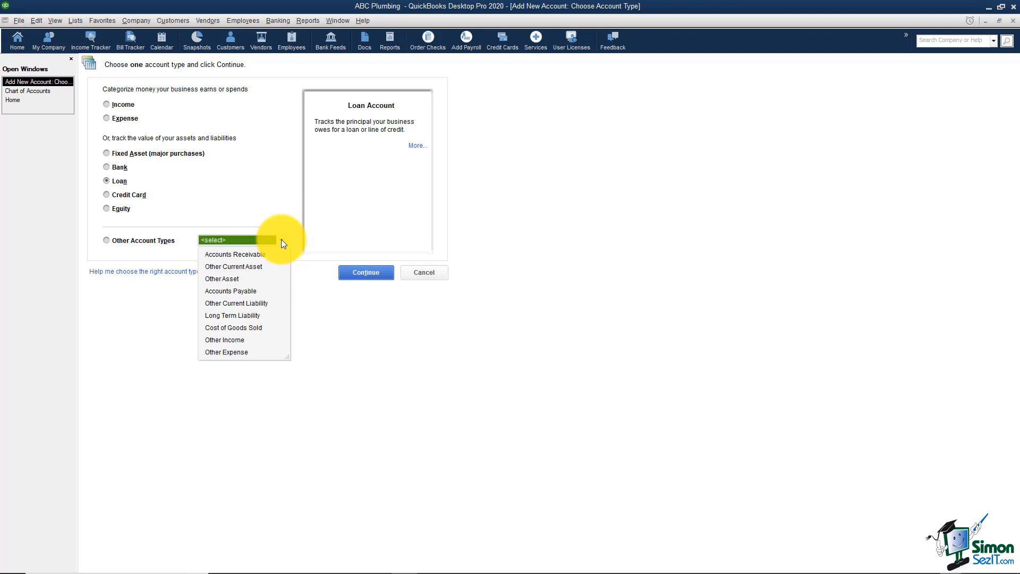
{"action": "left_click", "coordinate": [238, 316]}
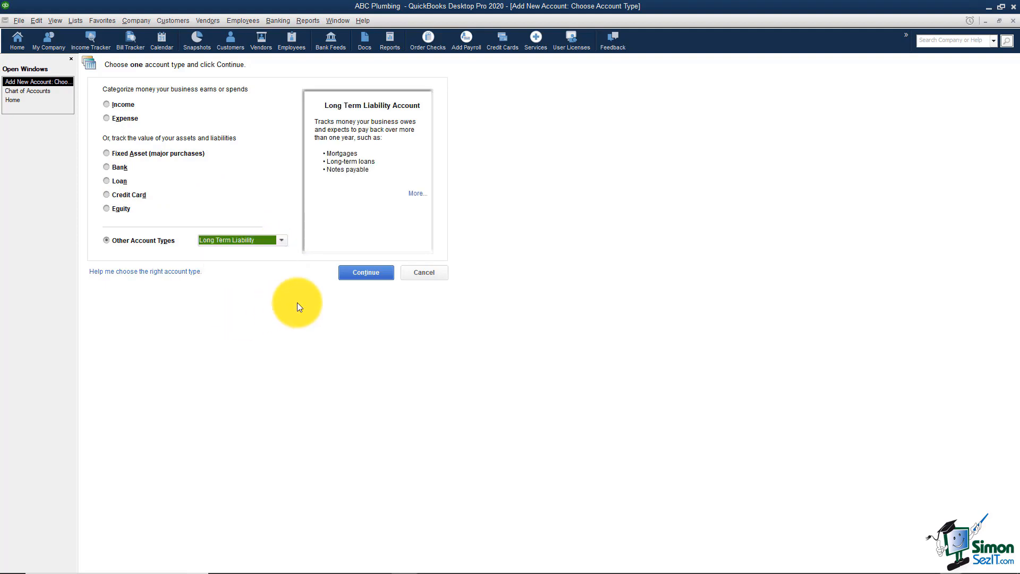
{"action": "left_click", "coordinate": [366, 273]}
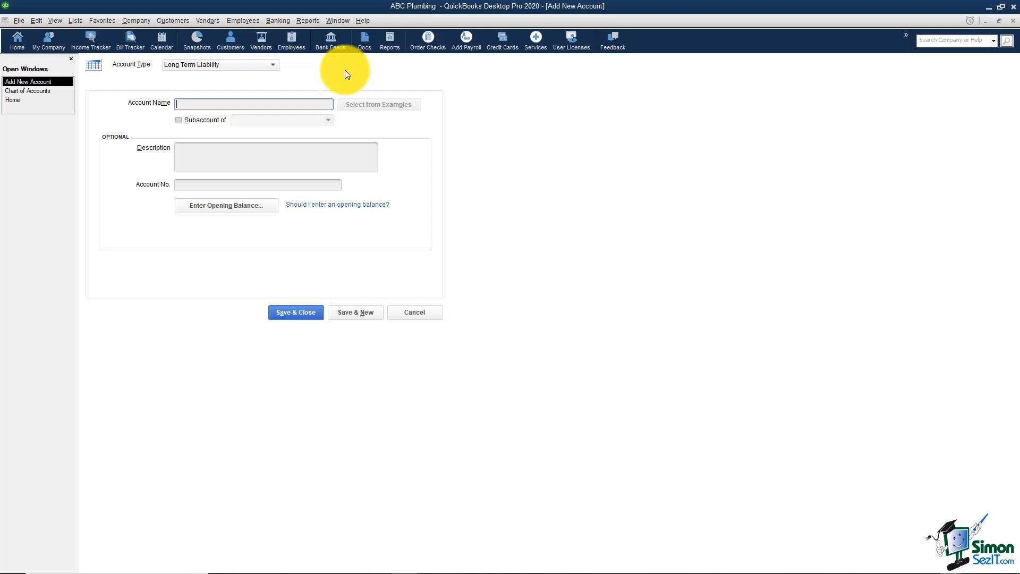
{"action": "type", "text": "Car Payment"}
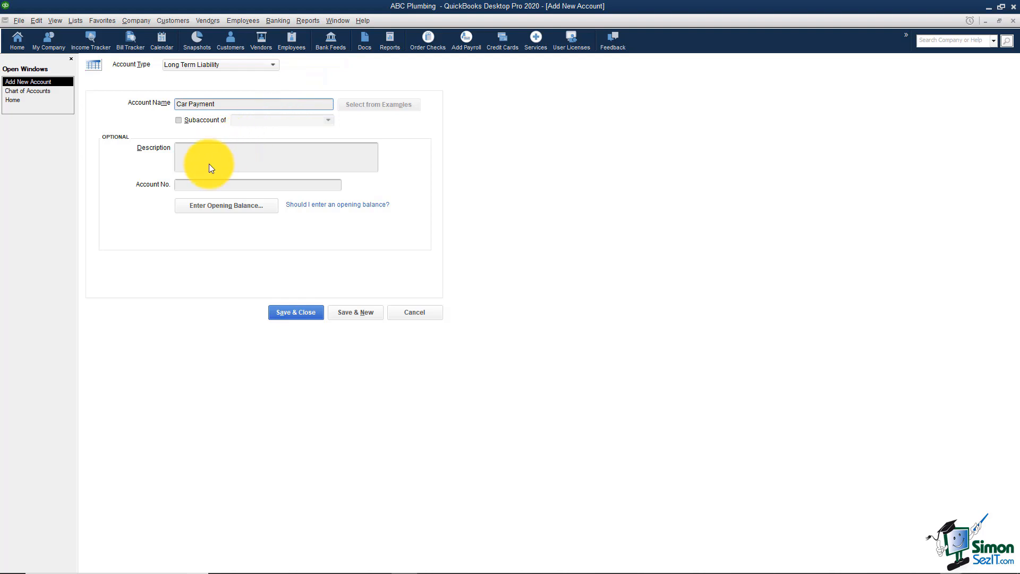
Give the Car Payment account an opening balance of 12,000.00 as of 12/31/2018 and save it despite the past date.
{"action": "left_click", "coordinate": [222, 206]}
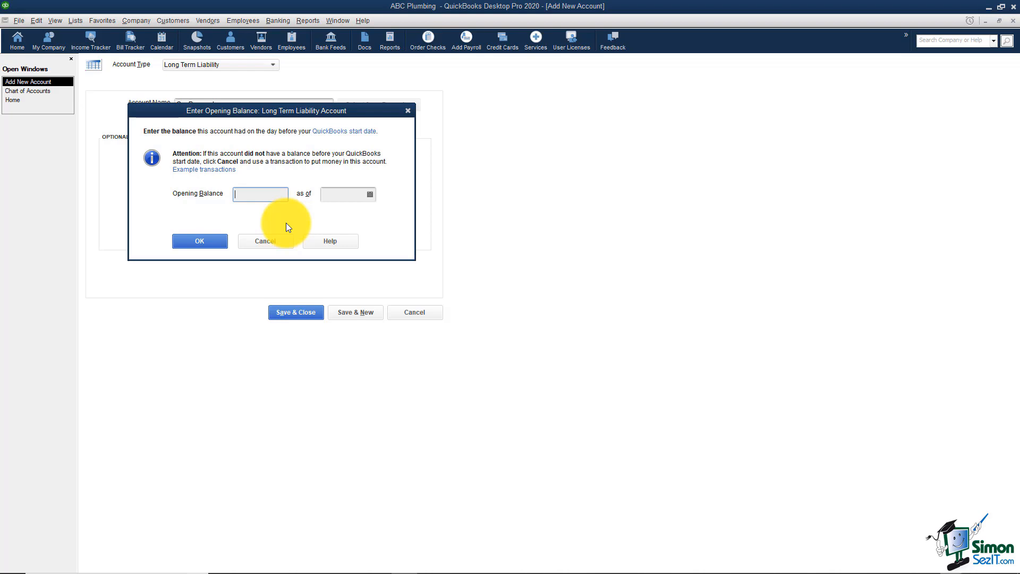
{"action": "type", "text": "12,000.00"}
{"action": "key", "text": "Tab"}
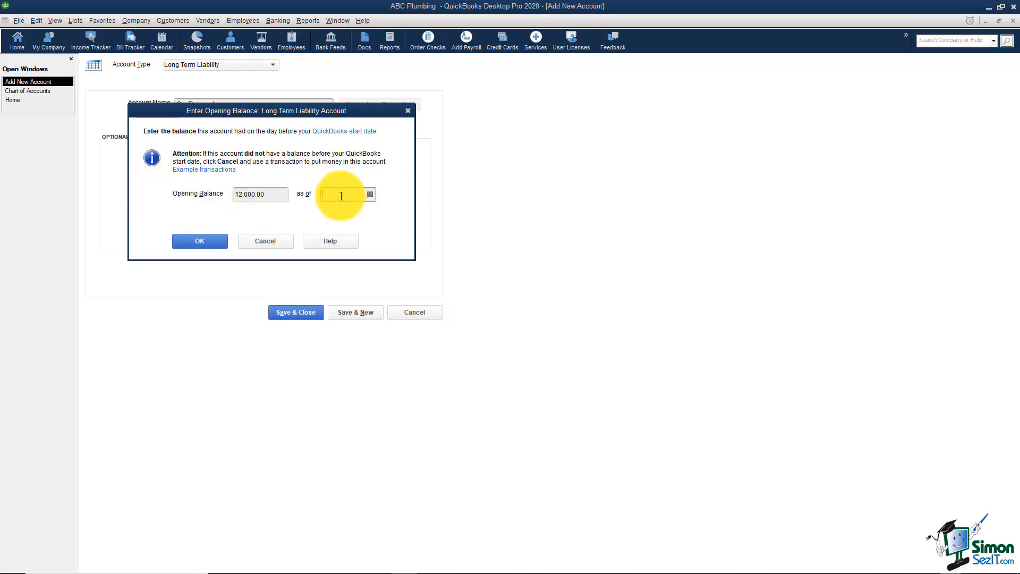
{"action": "type", "text": "12/31/2018"}
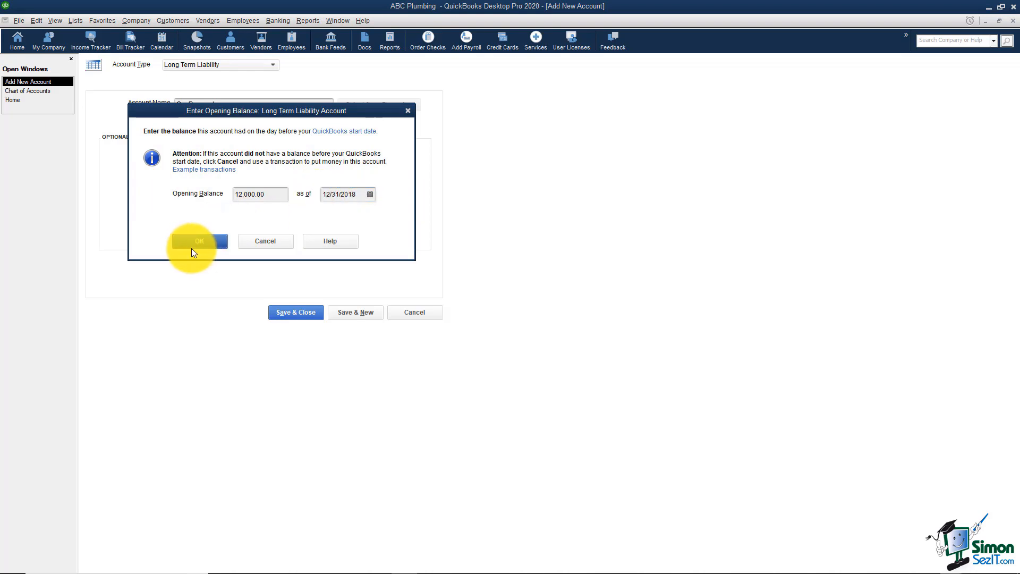
{"action": "left_click", "coordinate": [200, 241]}
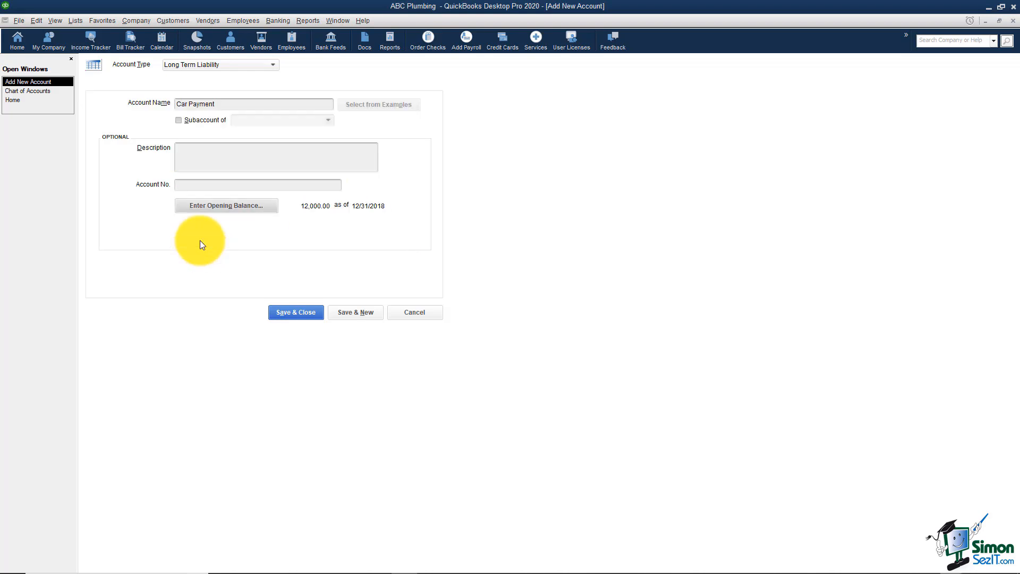
{"action": "left_click", "coordinate": [304, 318]}
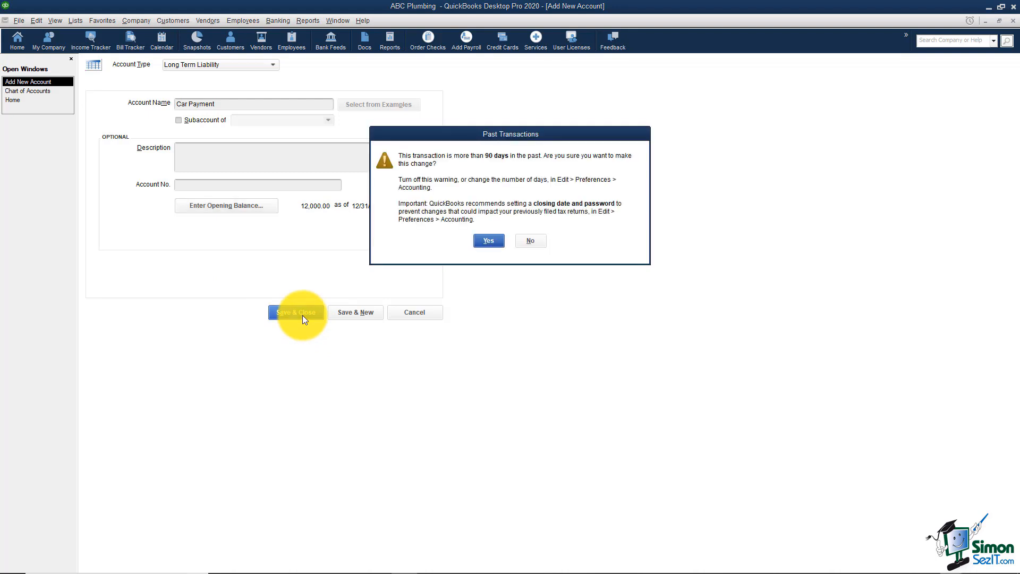
{"action": "left_click", "coordinate": [498, 240]}
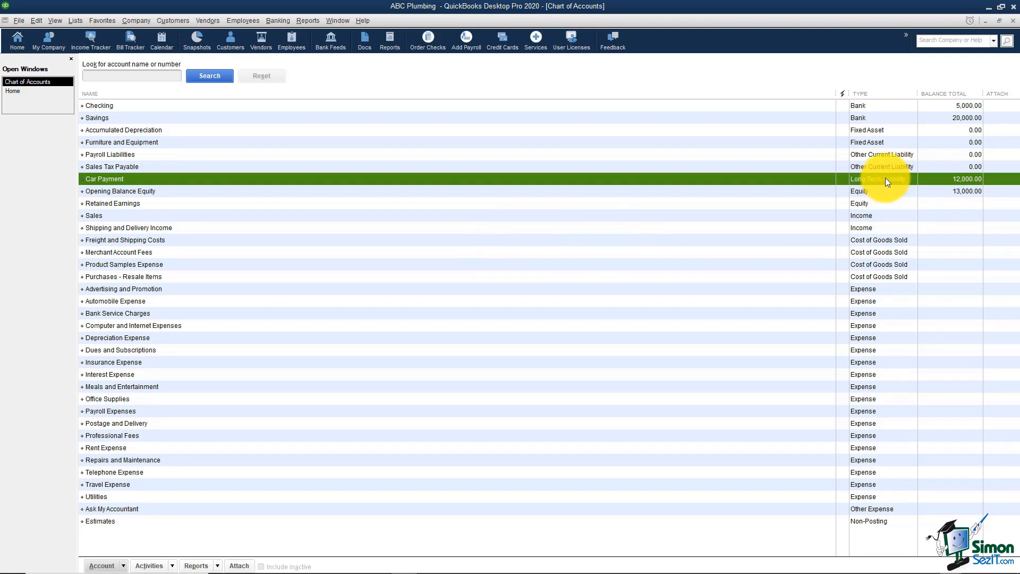
Compare the balances of the Opening Balance Equity and Car Payment accounts in the chart of accounts.
{"action": "left_click", "coordinate": [967, 192]}
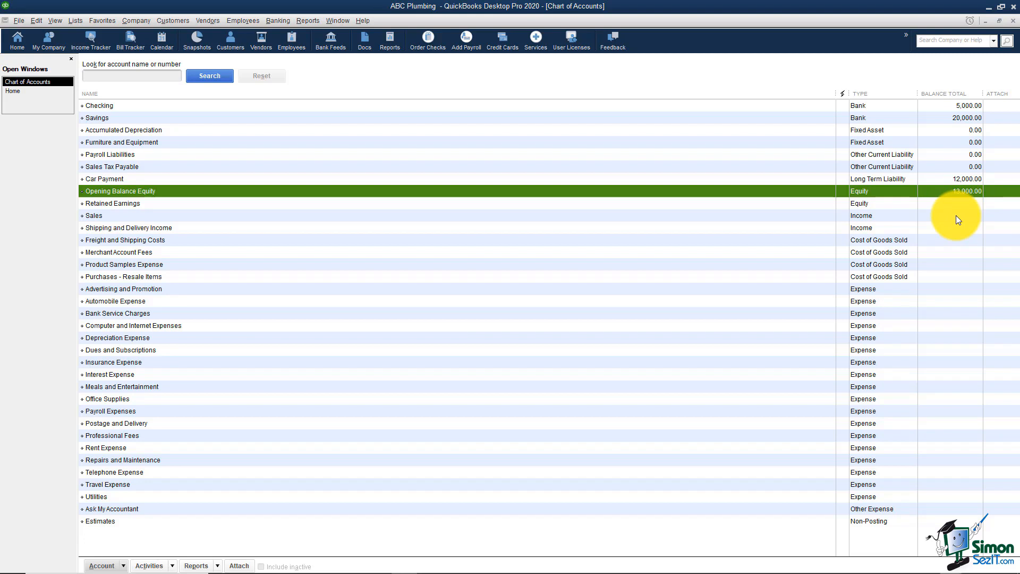
{"action": "left_click", "coordinate": [955, 181]}
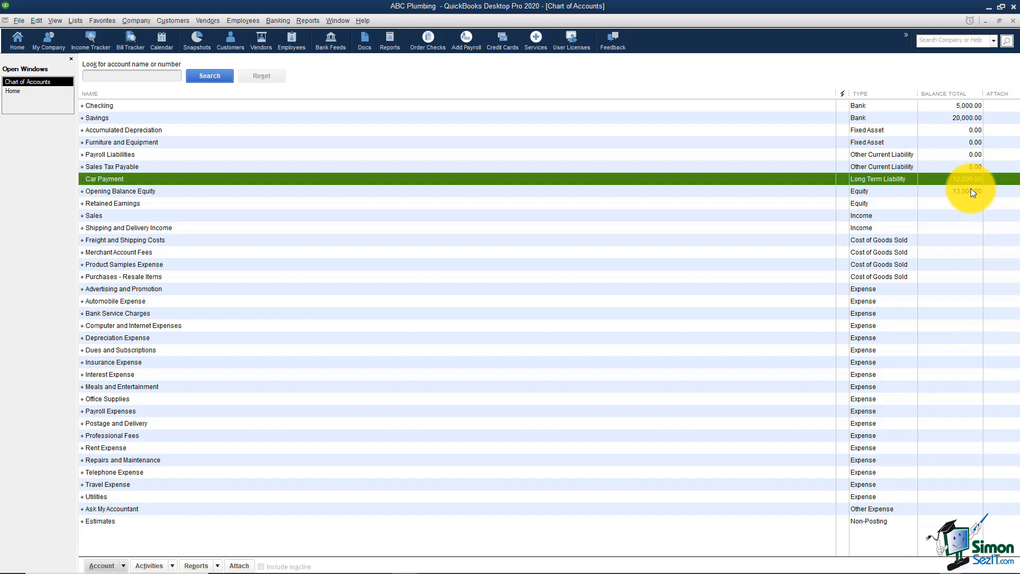
Start a new account of type Credit Card and name it AMEX.
{"action": "right_click", "coordinate": [362, 196]}
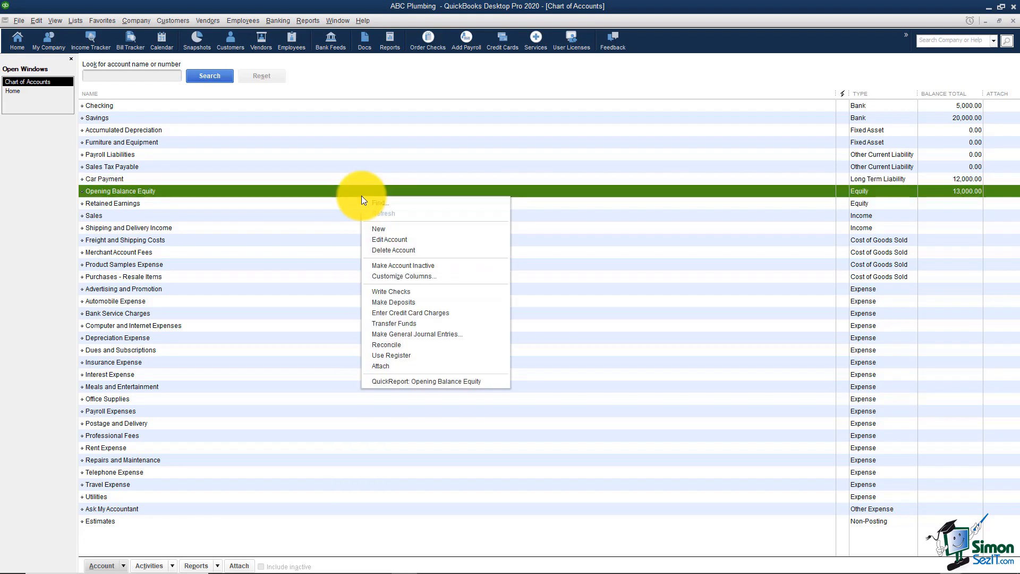
{"action": "left_click", "coordinate": [394, 225]}
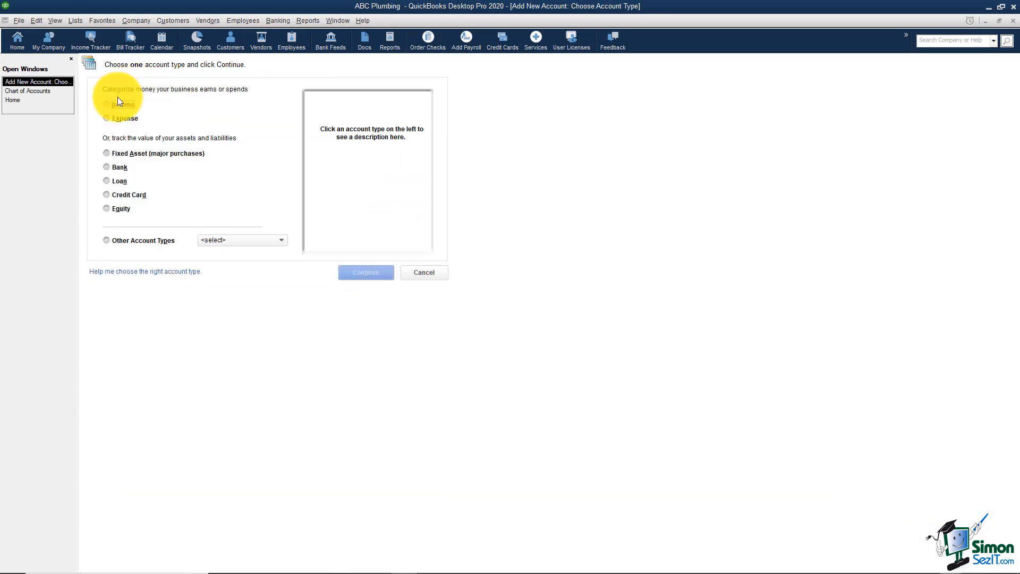
{"action": "left_click", "coordinate": [107, 194]}
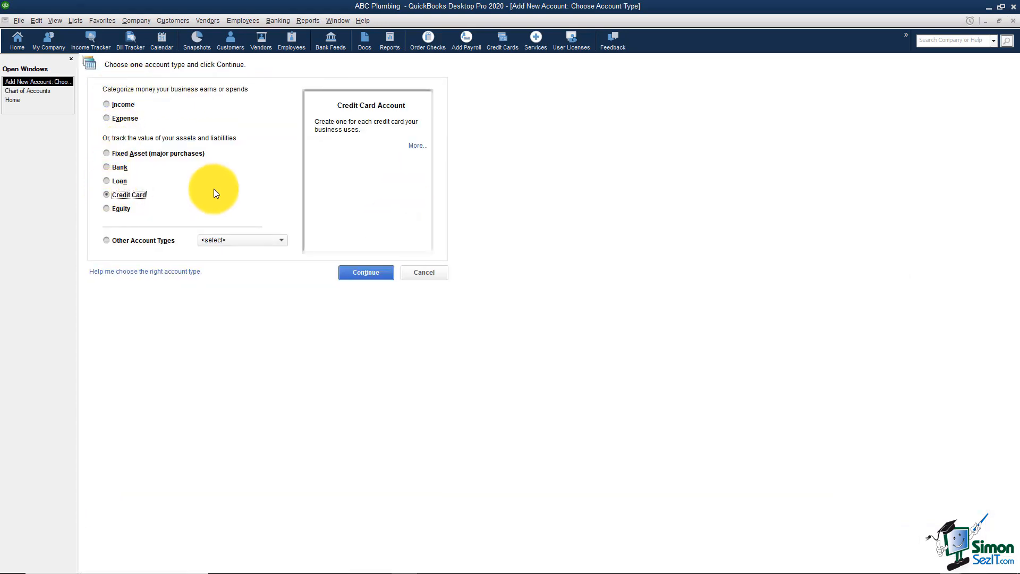
{"action": "left_click", "coordinate": [367, 272]}
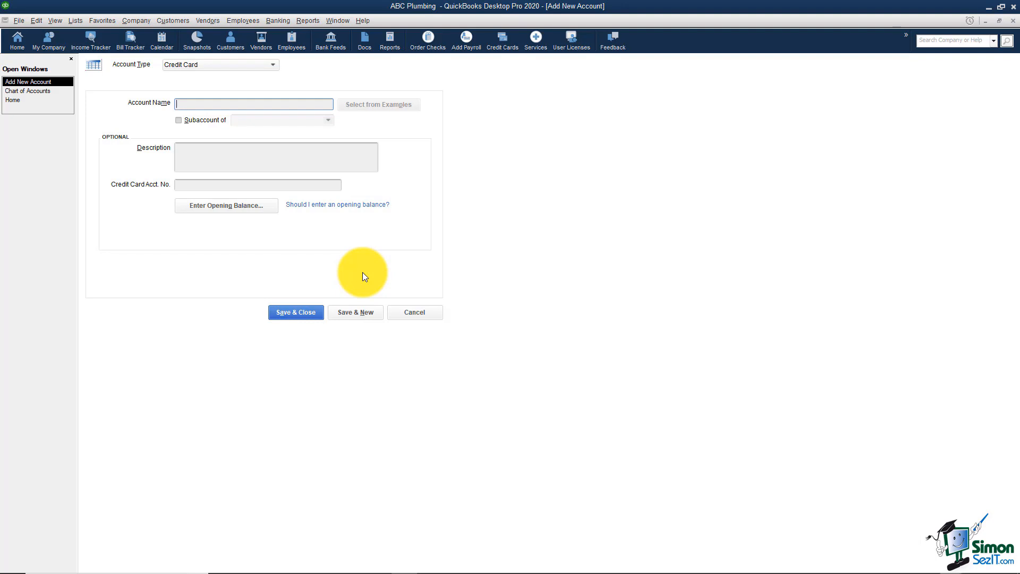
{"action": "type", "text": "AMEX"}
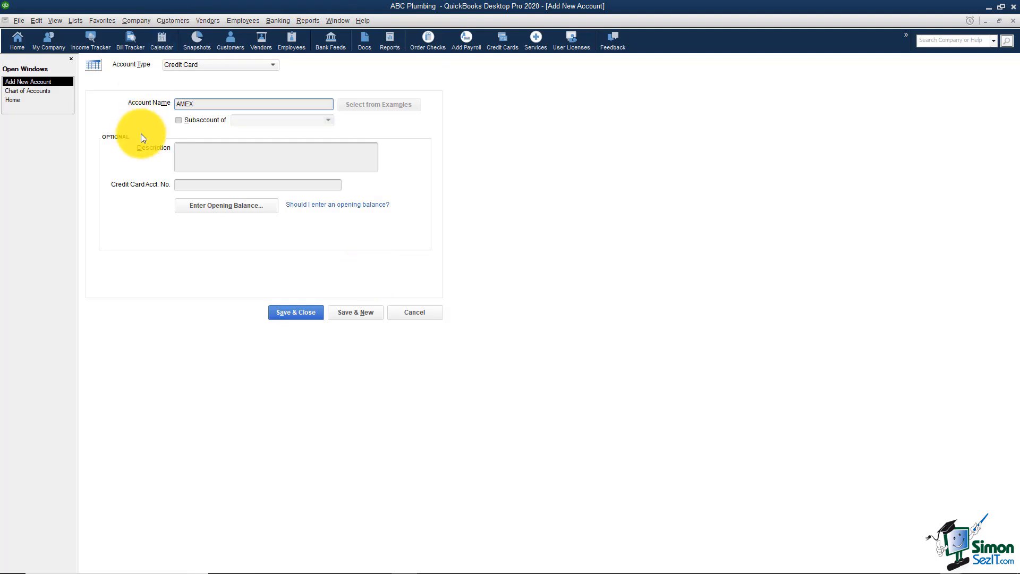
Give the AMEX credit card account a statement ending balance of 3,500.00 with the ending date 12/31/2018.
{"action": "left_click", "coordinate": [239, 206]}
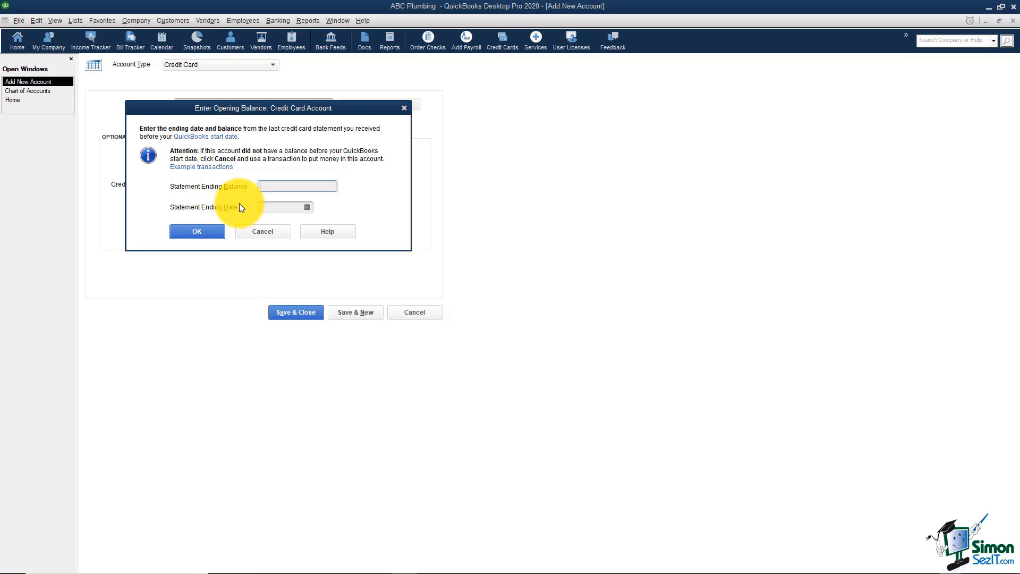
{"action": "type", "text": "0.00"}
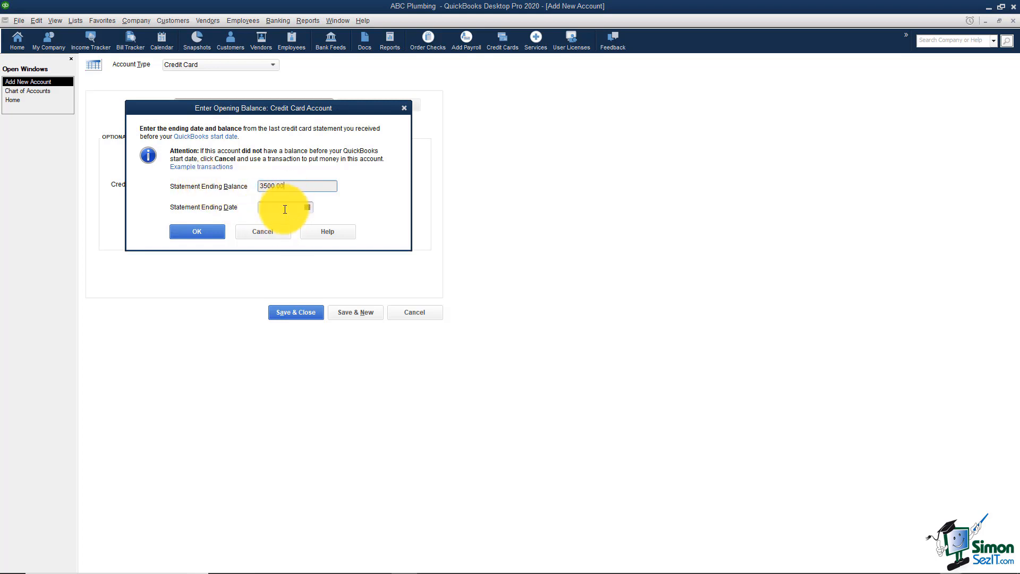
{"action": "key", "text": "Tab"}
{"action": "type", "text": "12/3"}
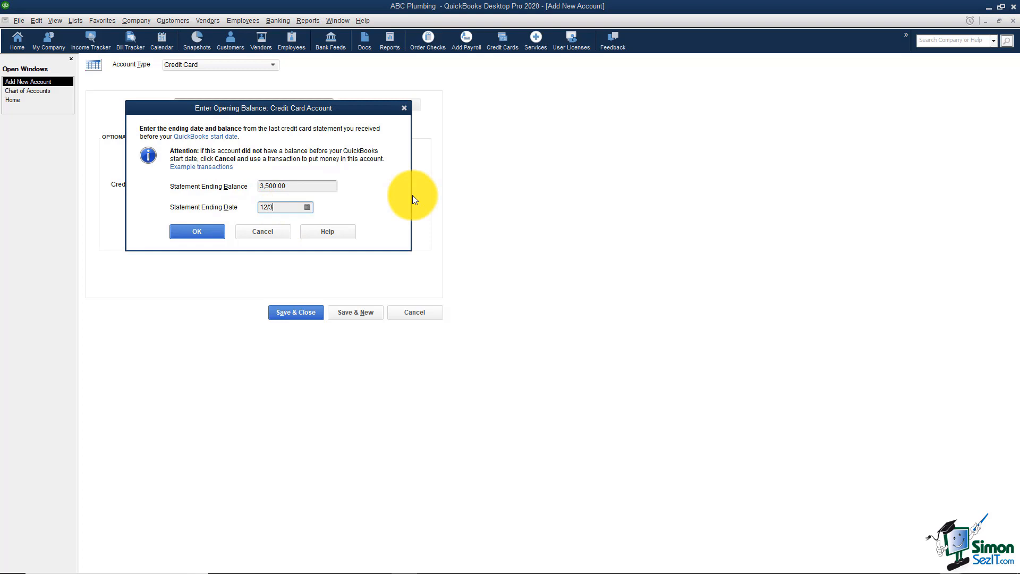
{"action": "type", "text": "1/2018"}
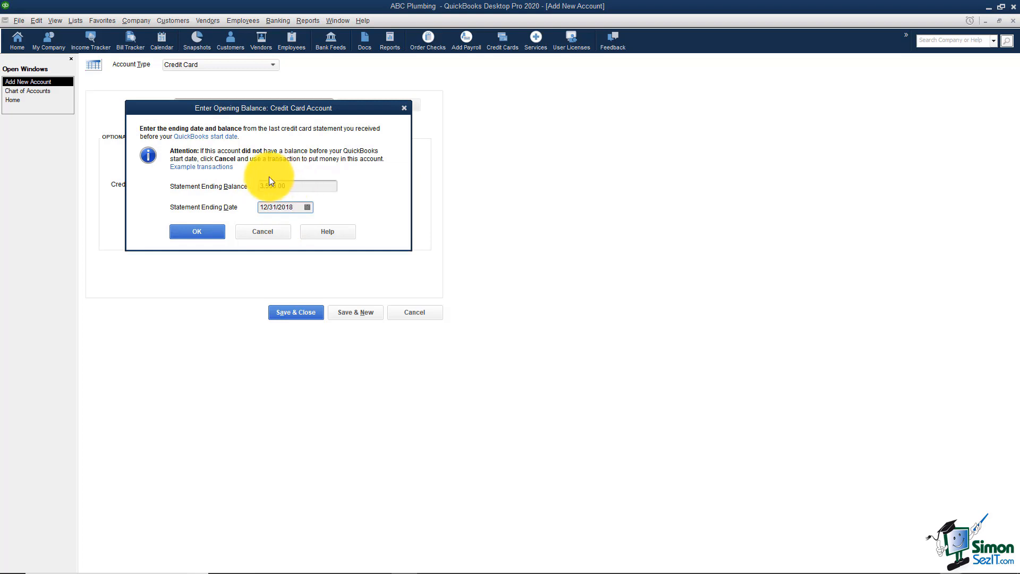
{"action": "left_click", "coordinate": [194, 228]}
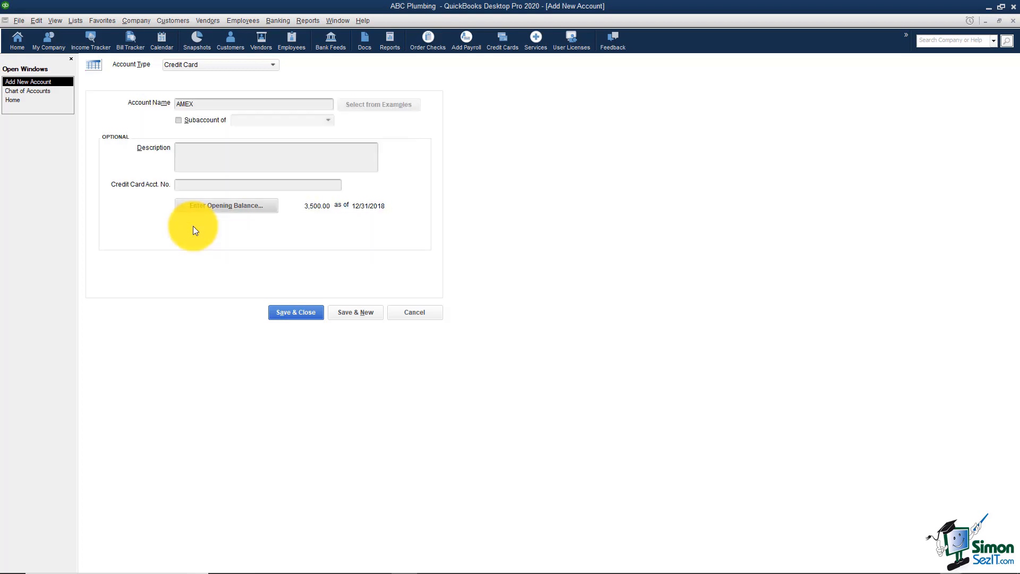
Save and close the AMEX account despite the past date, and decline setting up online bank services for it.
{"action": "left_click", "coordinate": [316, 310]}
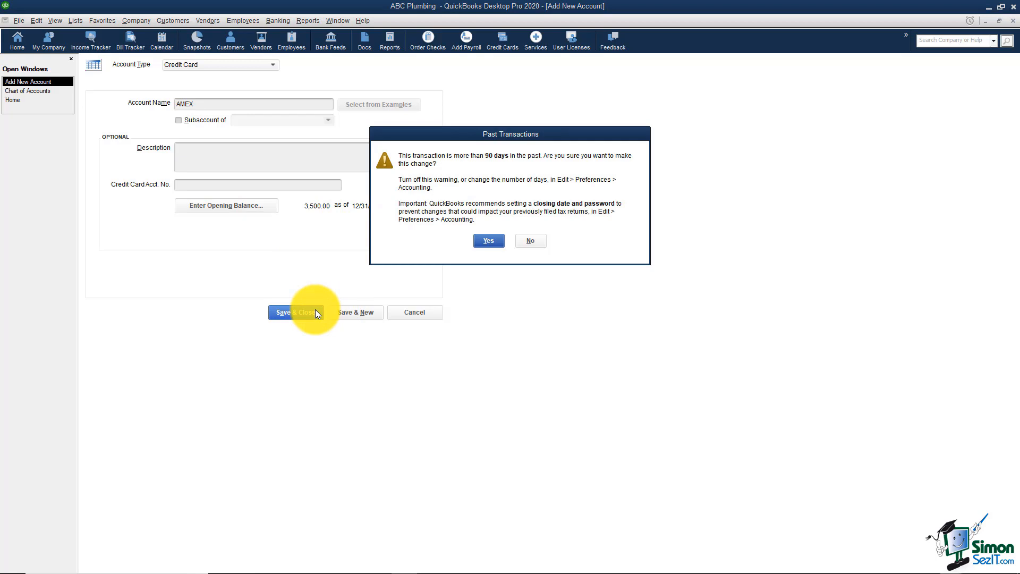
{"action": "left_click", "coordinate": [478, 240]}
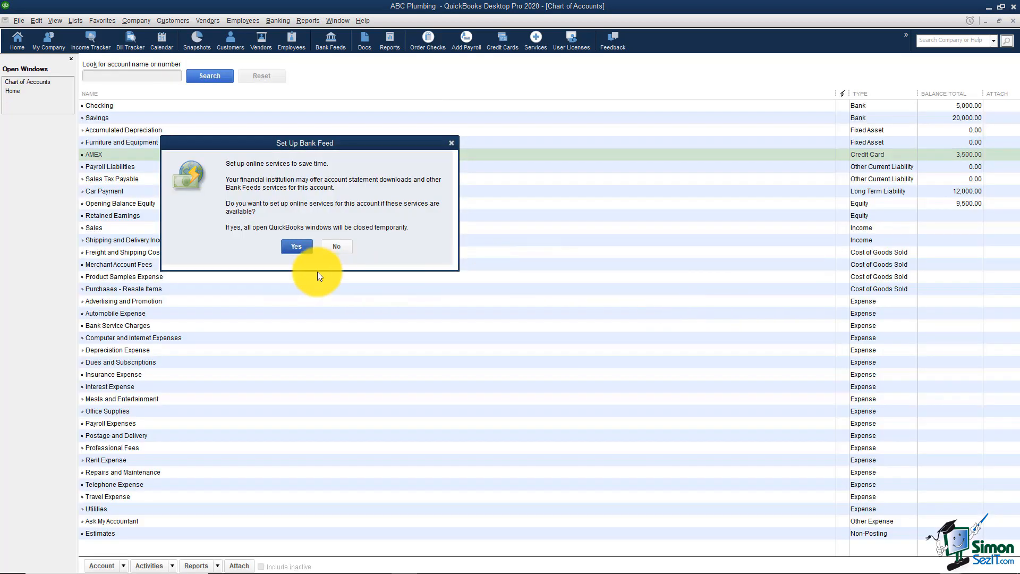
{"action": "left_click", "coordinate": [339, 245]}
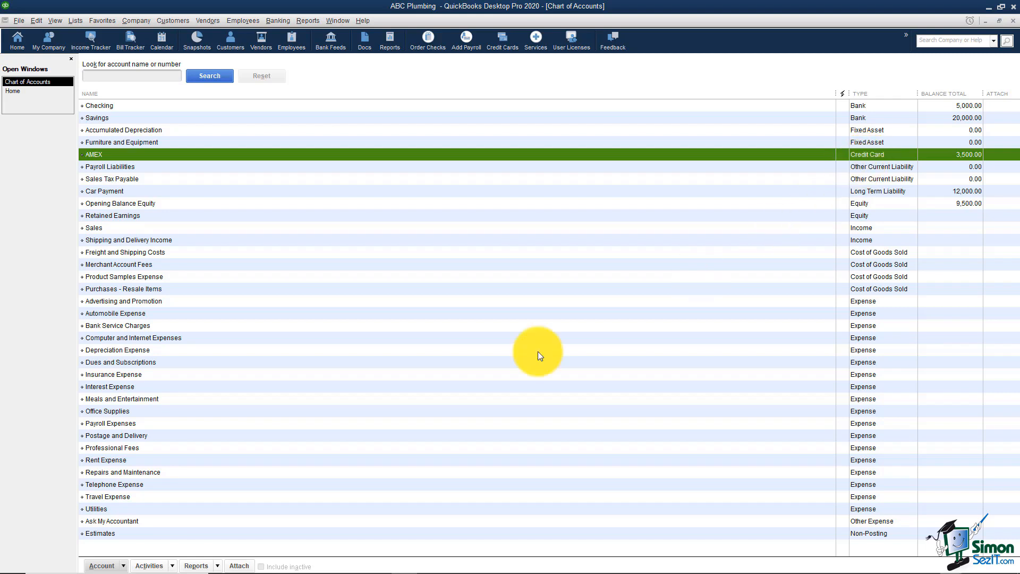
Create an account of type Equity named Owner and save it, continuing with another new account.
{"action": "left_click", "coordinate": [731, 204]}
{"action": "left_click", "coordinate": [729, 217]}
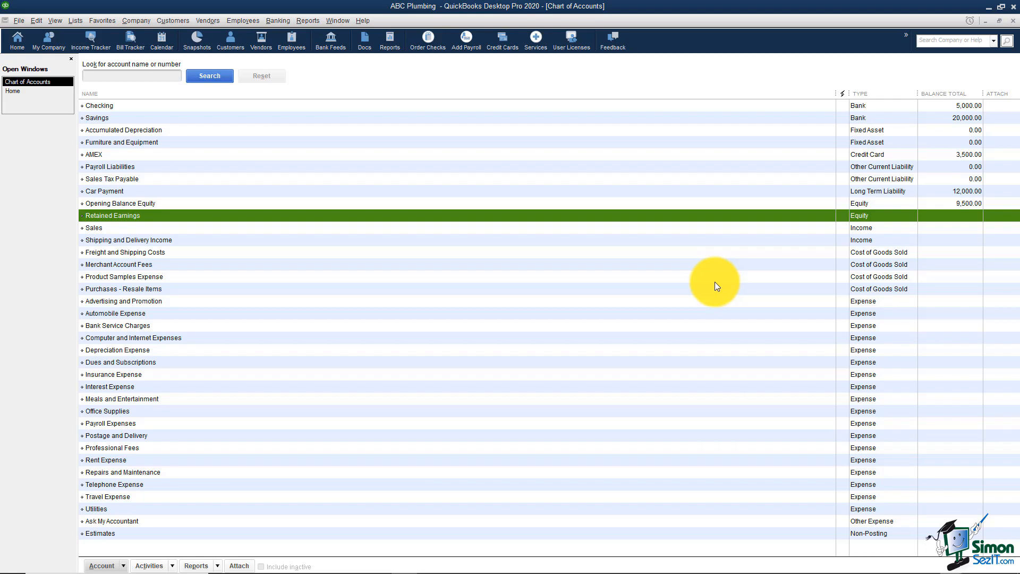
{"action": "right_click", "coordinate": [497, 215]}
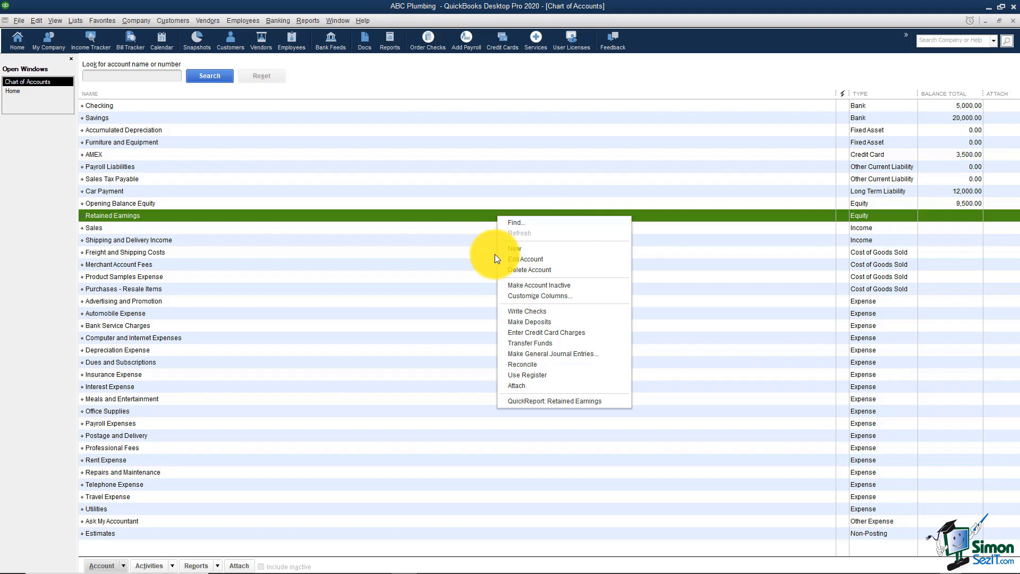
{"action": "left_click", "coordinate": [555, 251]}
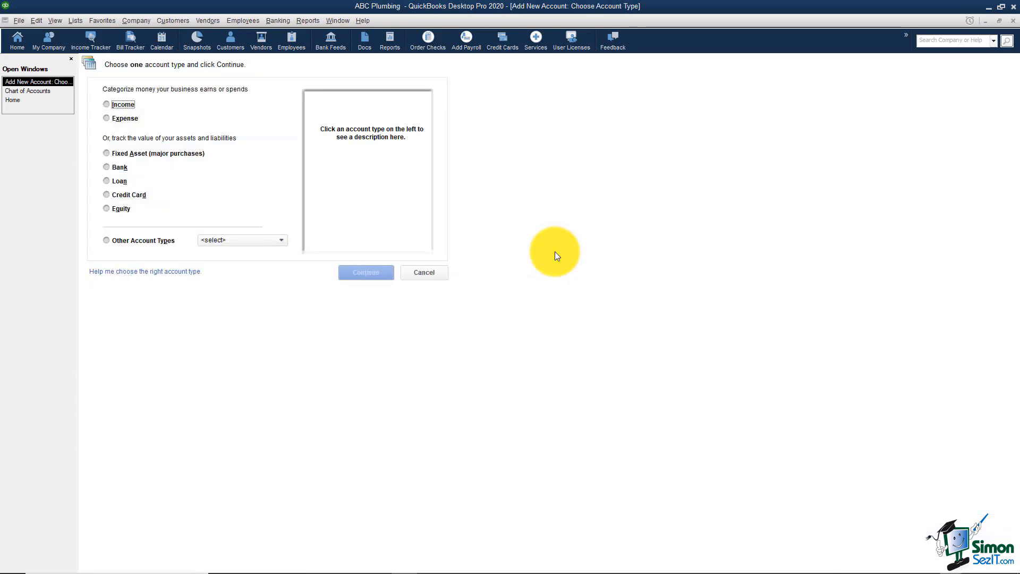
{"action": "left_click", "coordinate": [115, 209]}
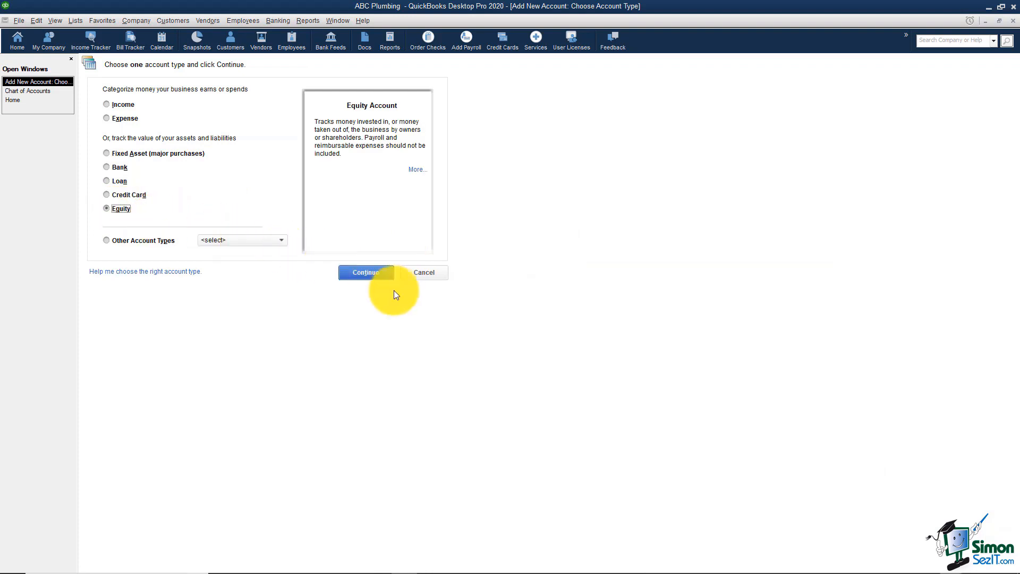
{"action": "left_click", "coordinate": [377, 273]}
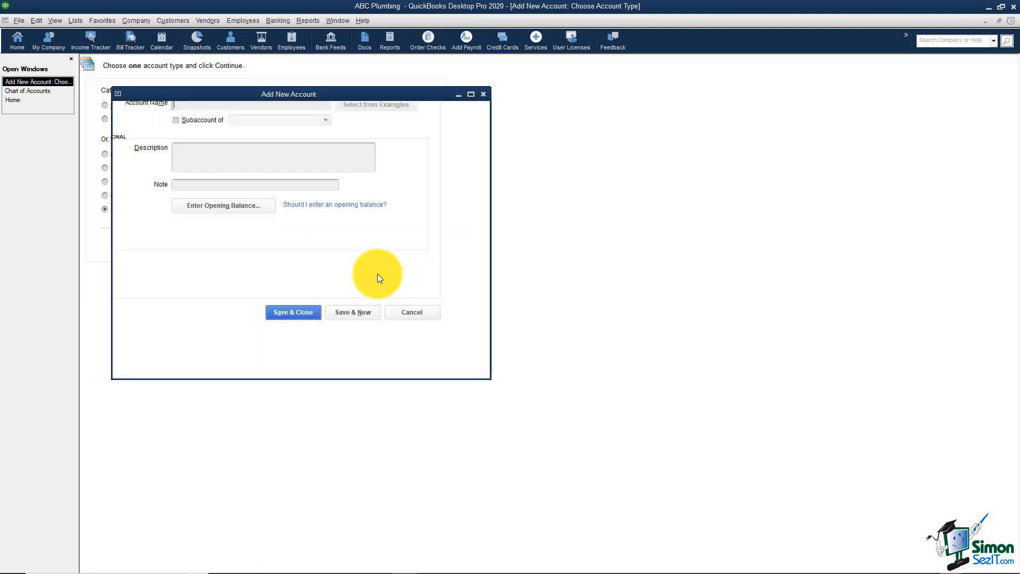
{"action": "type", "text": "Owner"}
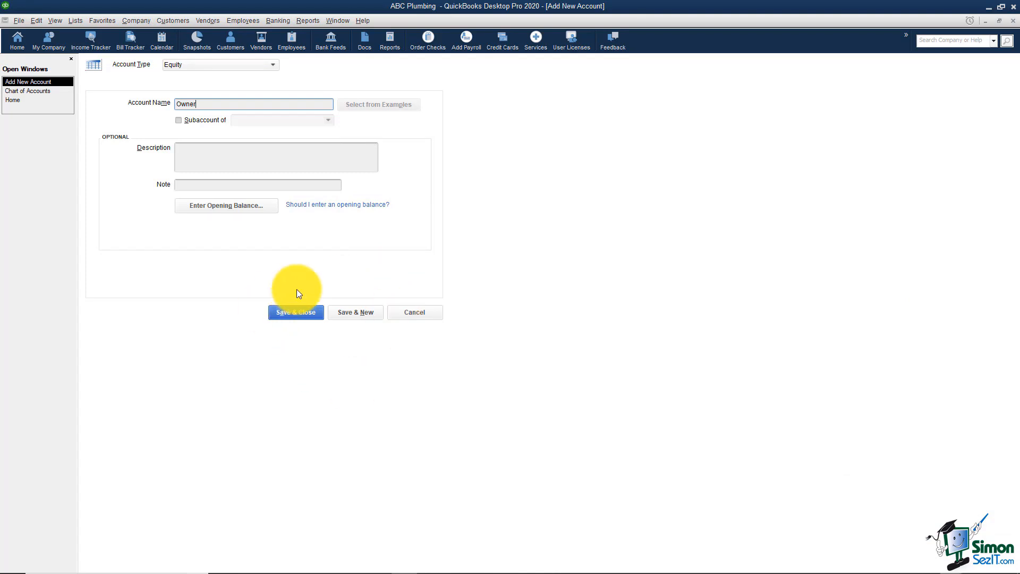
{"action": "left_click", "coordinate": [371, 312]}
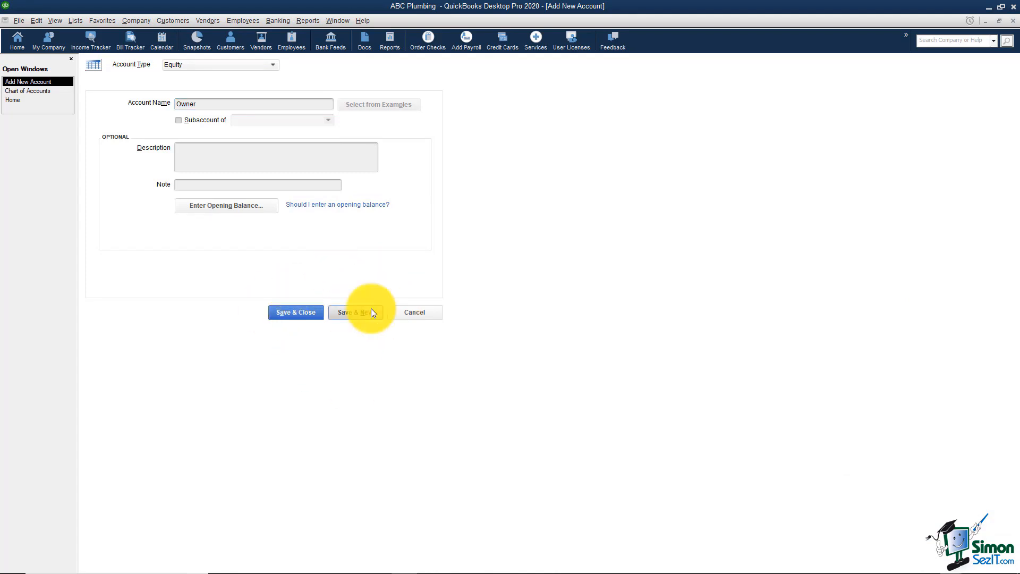
Name the new equity account Contriubtions, make it a subaccount of Owner, and save it, continuing with another new account.
{"action": "type", "text": "Co"}
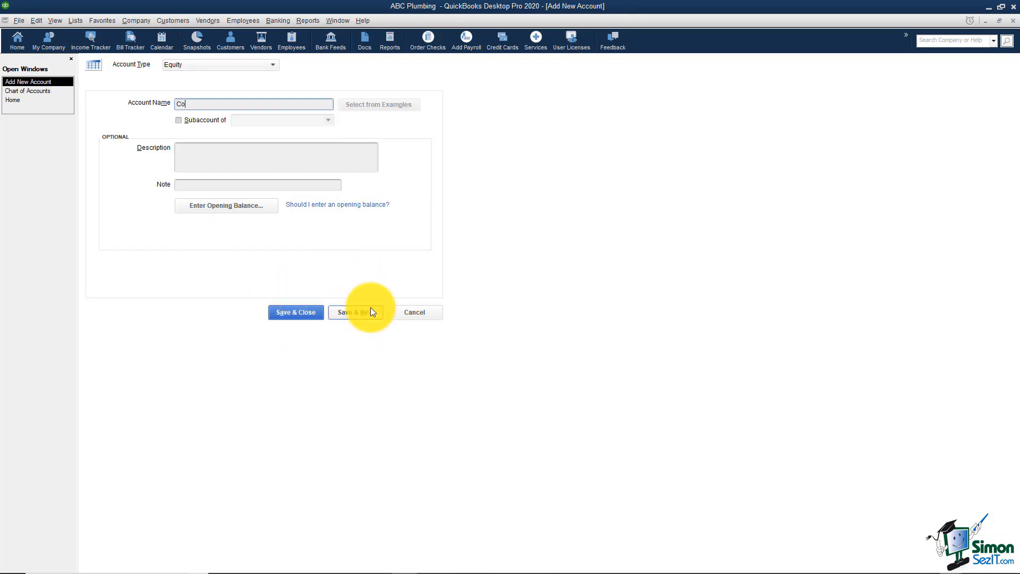
{"action": "type", "text": "ntriubtions"}
{"action": "left_click", "coordinate": [178, 121]}
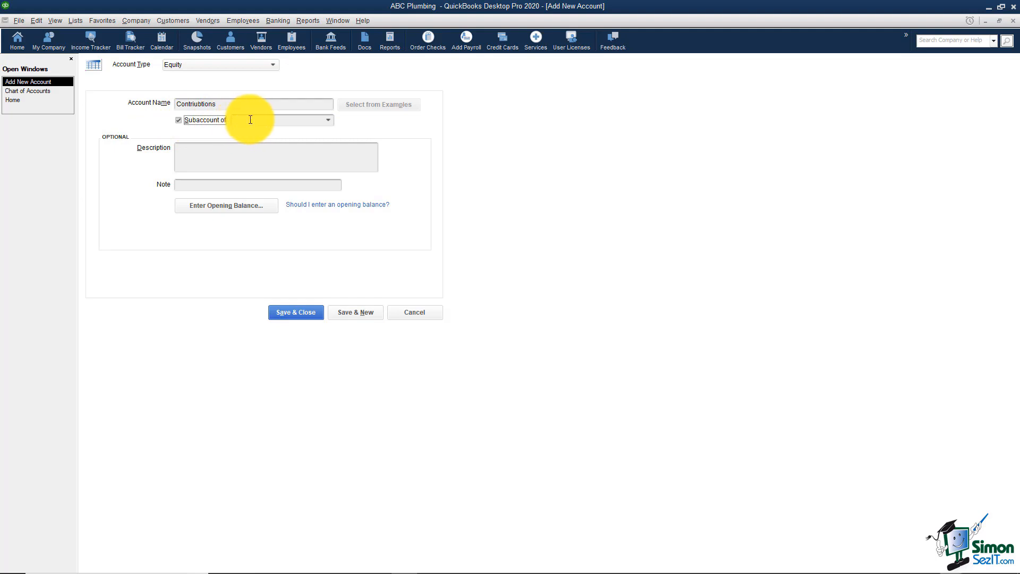
{"action": "left_click", "coordinate": [250, 119]}
{"action": "type", "text": "Owner"}
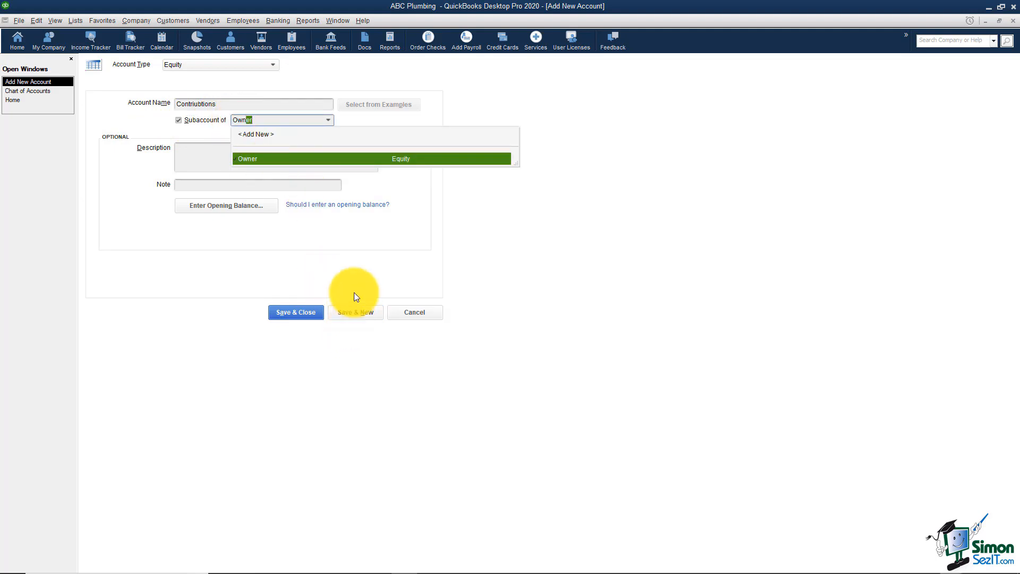
{"action": "left_click", "coordinate": [355, 309]}
Name the new equity account Distributions, make it a subaccount of Owner, and save and close it.
{"action": "type", "text": "Distributions"}
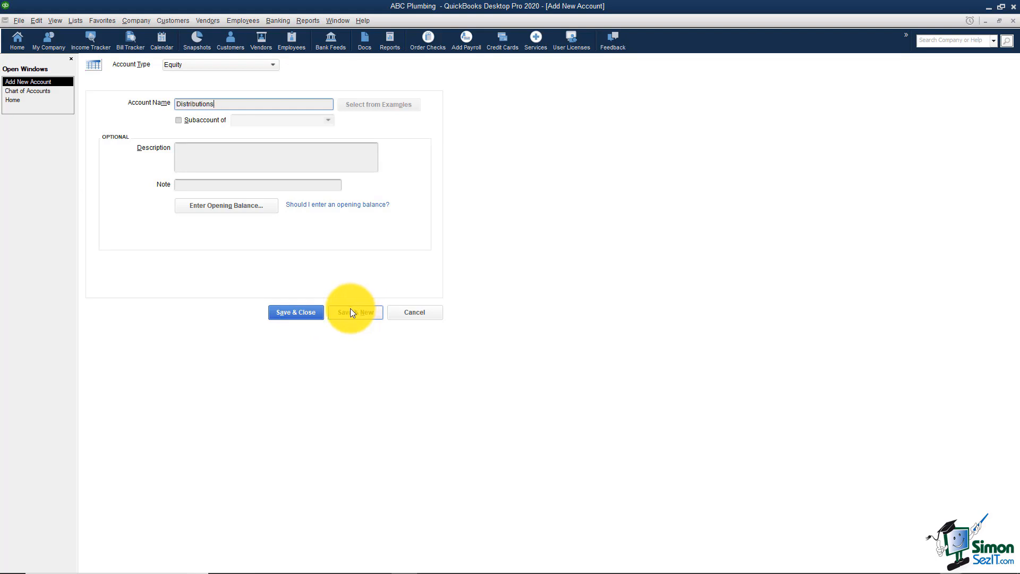
{"action": "left_click", "coordinate": [187, 122]}
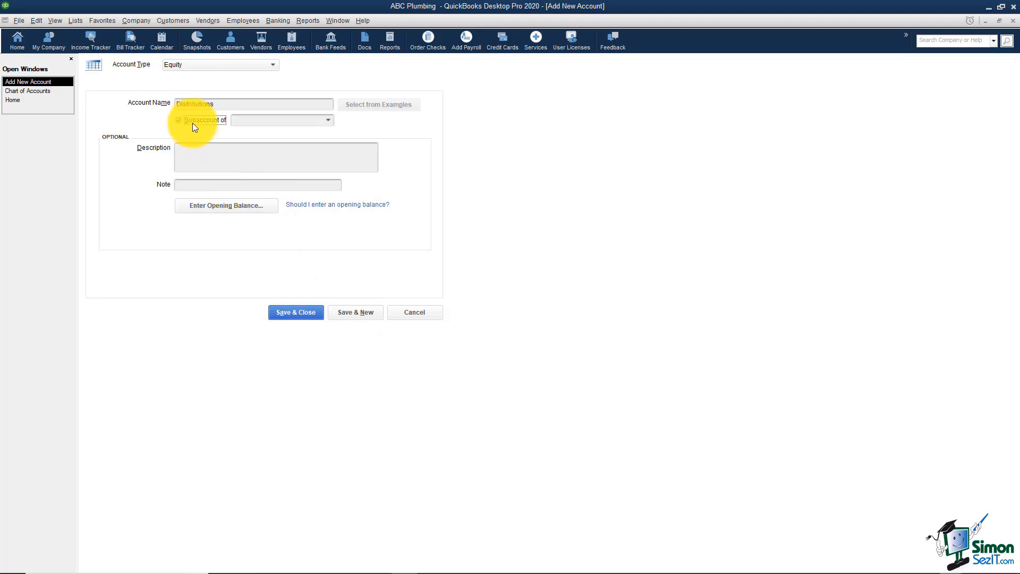
{"action": "type", "text": "Owner"}
{"action": "key", "text": "Tab"}
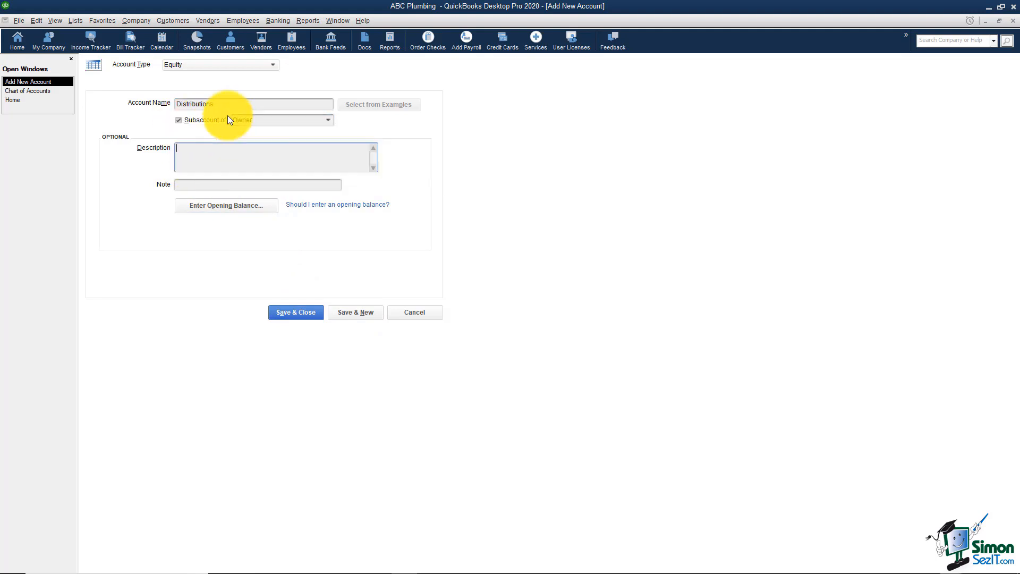
{"action": "left_click", "coordinate": [286, 314]}
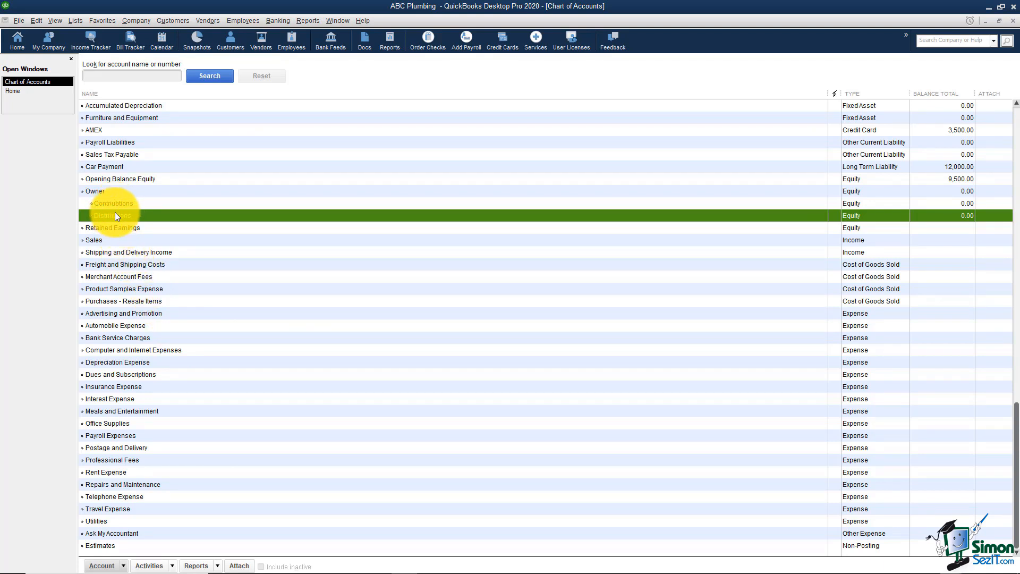
Review the Owner account with its subaccounts, and the income, cost of goods sold and expense accounts in the chart of accounts.
{"action": "left_click", "coordinate": [114, 193]}
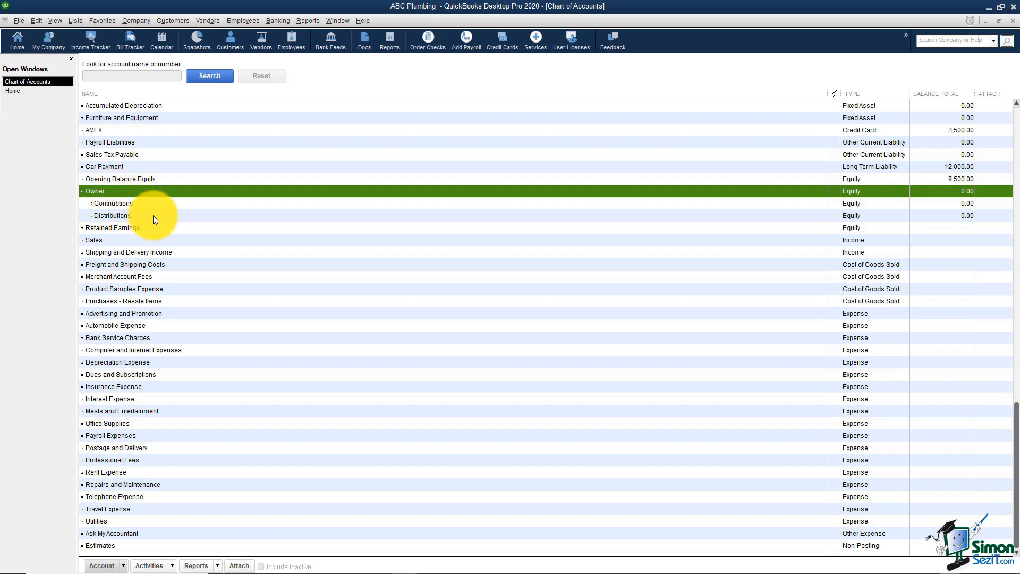
{"action": "left_click", "coordinate": [119, 205]}
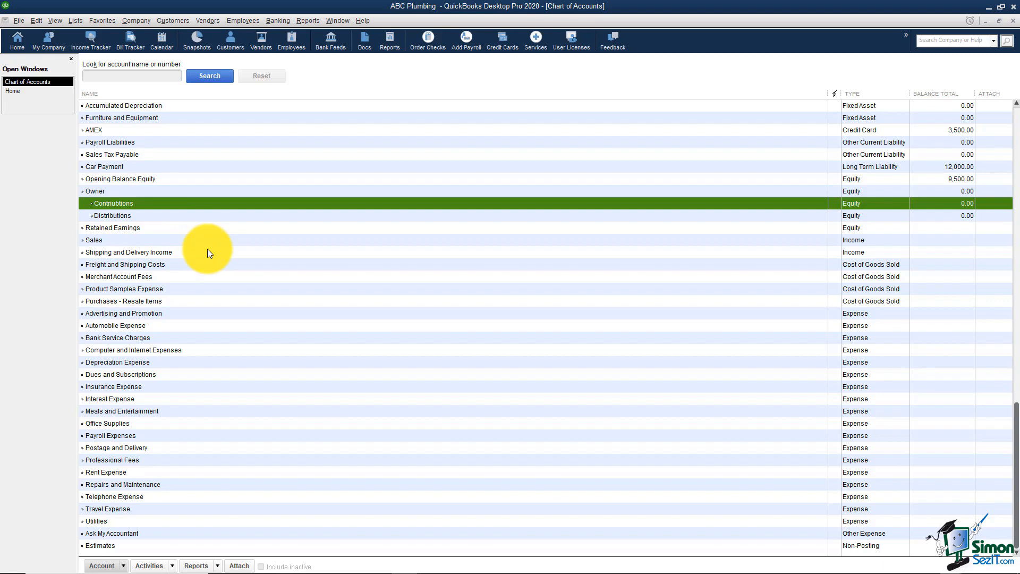
{"action": "left_click", "coordinate": [182, 218]}
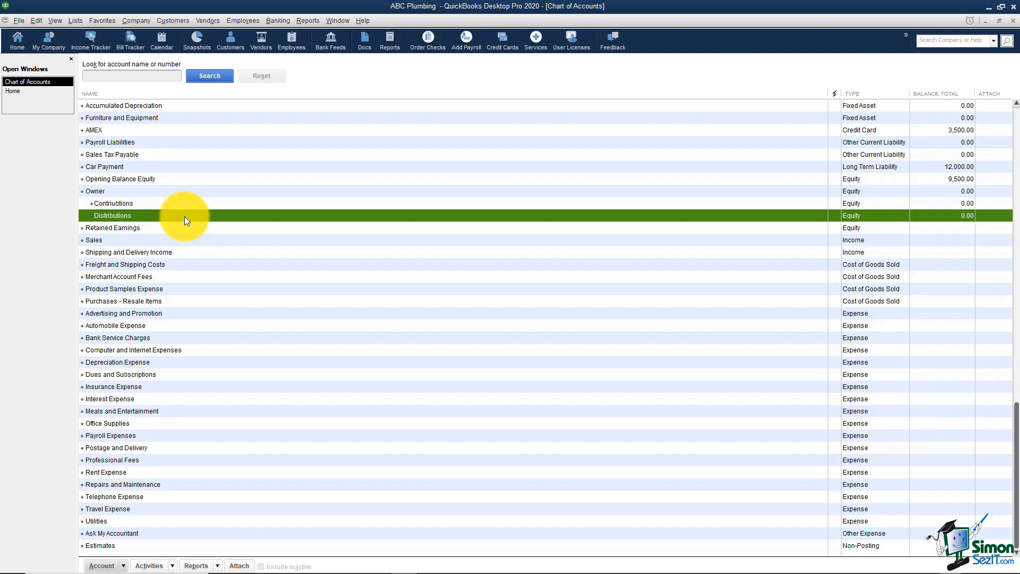
{"action": "left_click", "coordinate": [402, 252]}
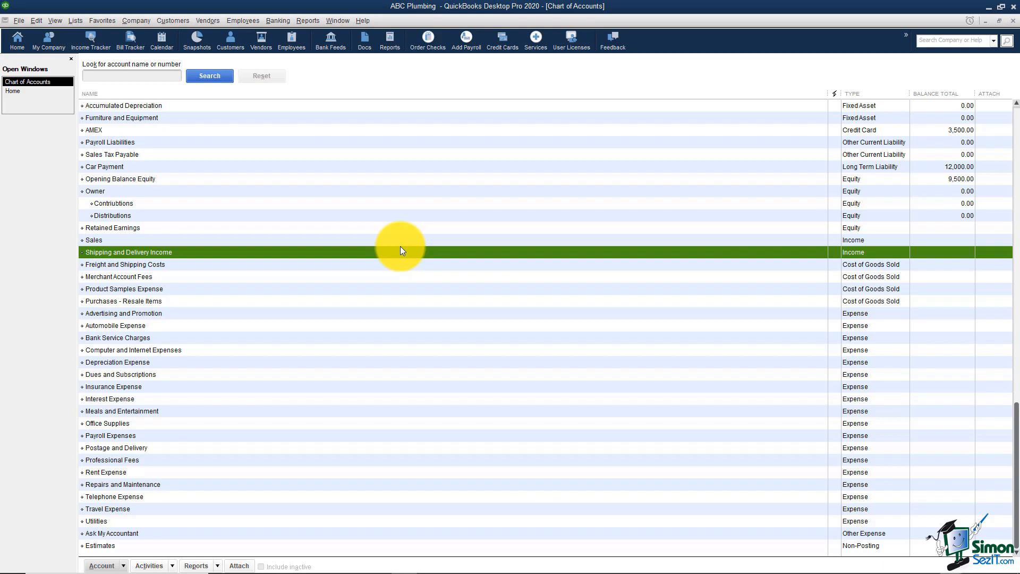
{"action": "left_click", "coordinate": [425, 277]}
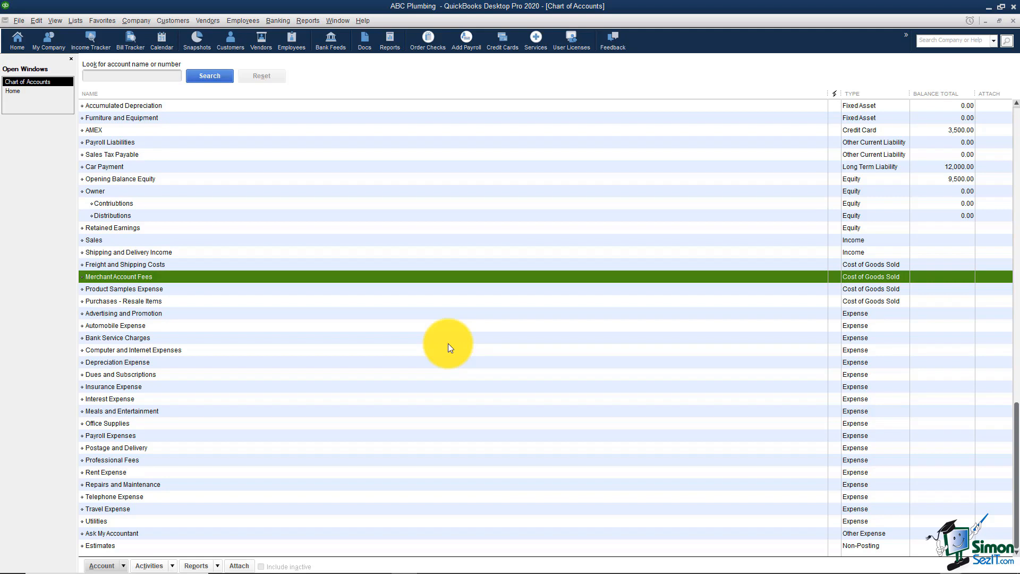
{"action": "left_click", "coordinate": [515, 314]}
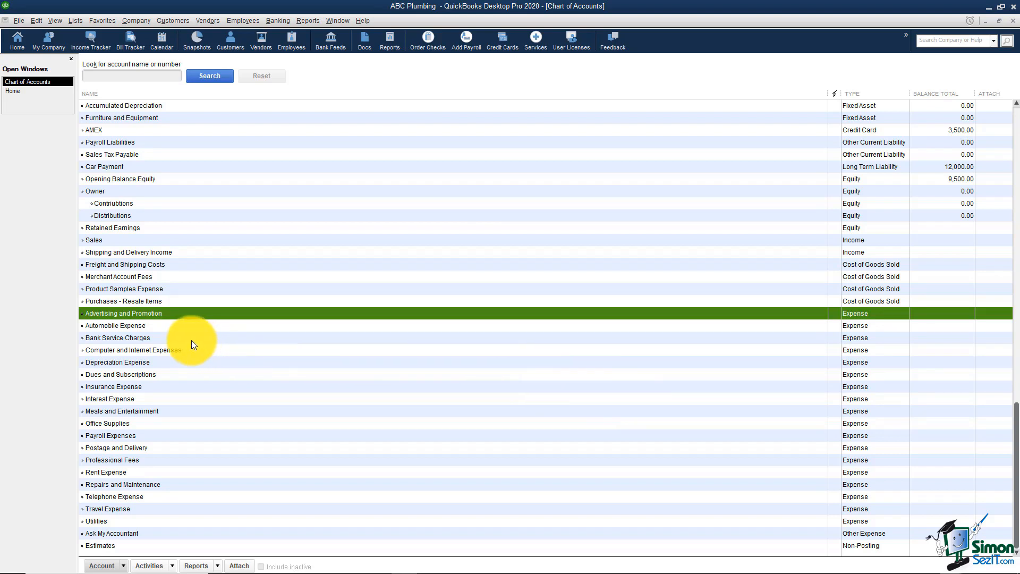
{"action": "left_click", "coordinate": [193, 326]}
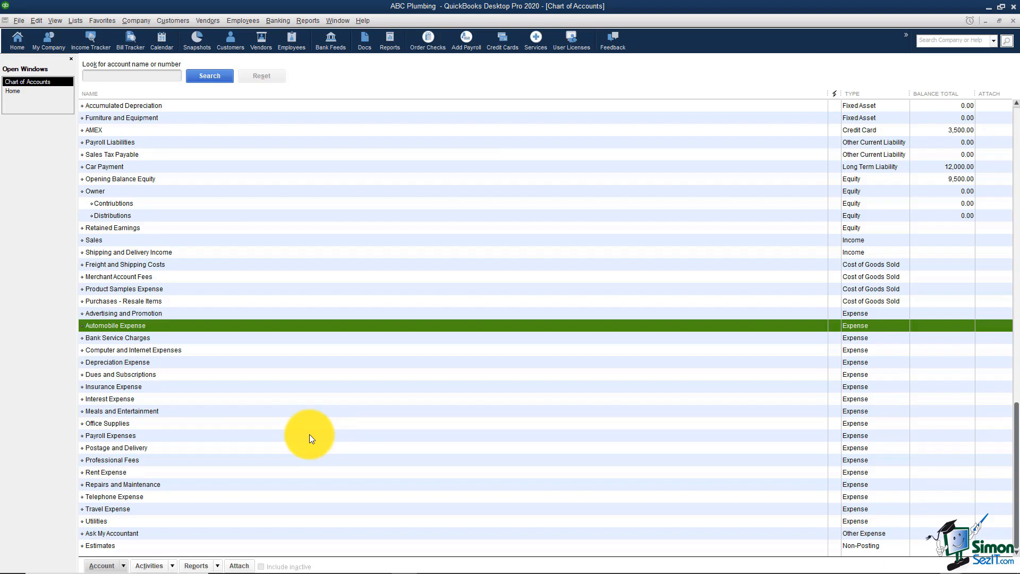
Create an Expense account named Fuel as a subaccount of Automobile Expense, and save and close it.
{"action": "right_click", "coordinate": [170, 332]}
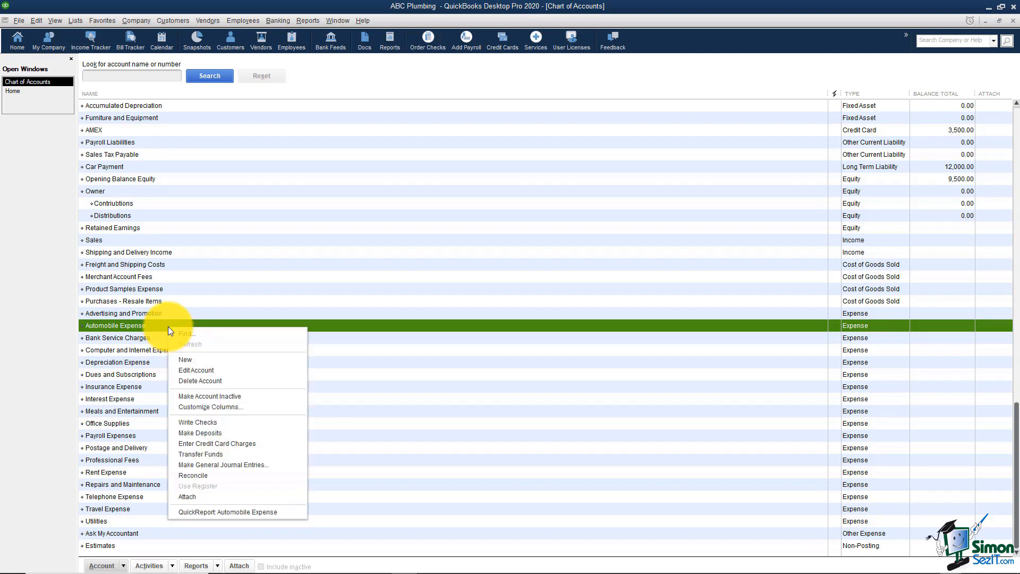
{"action": "left_click", "coordinate": [187, 361]}
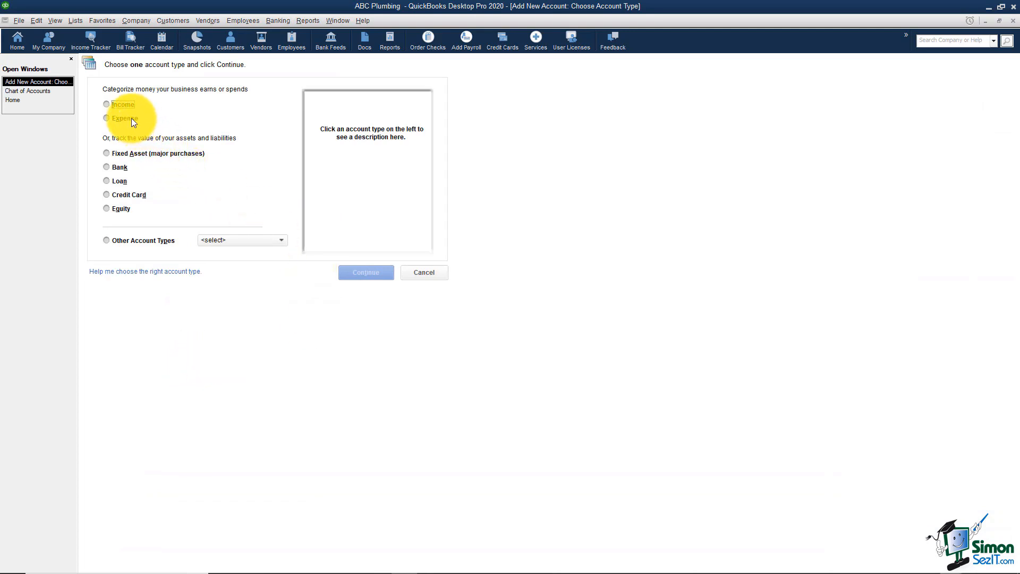
{"action": "left_click", "coordinate": [132, 120]}
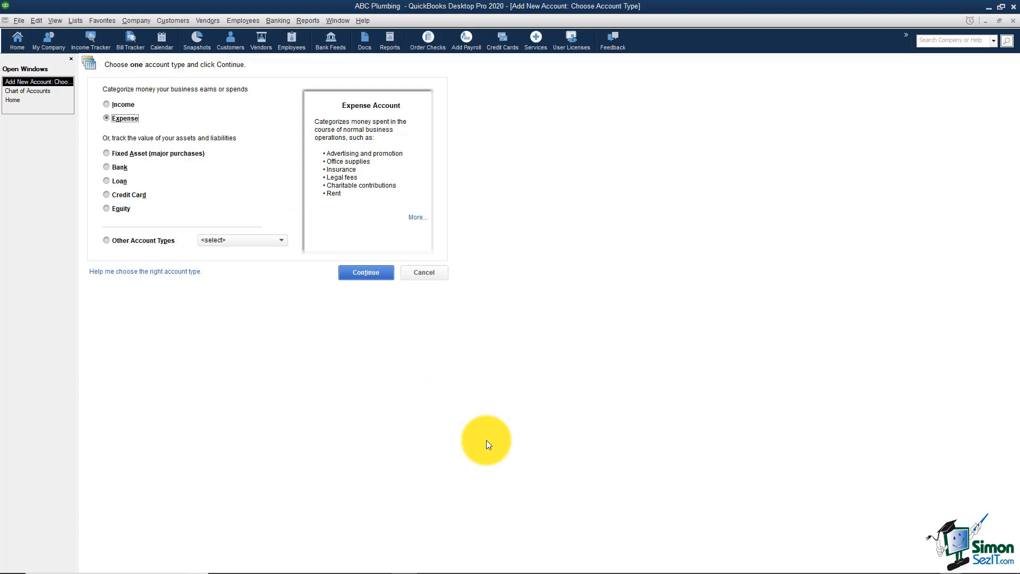
{"action": "left_click", "coordinate": [348, 271]}
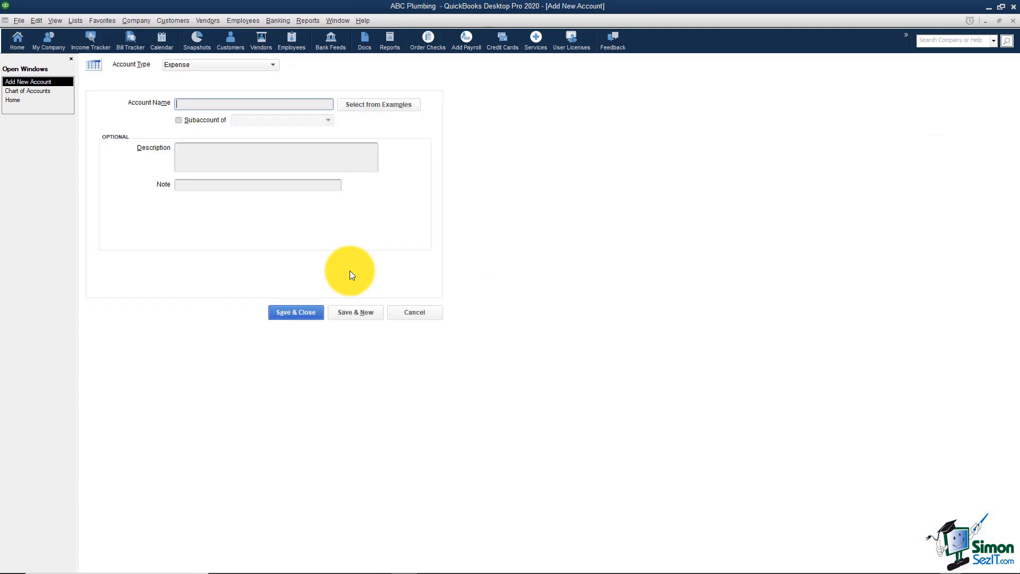
{"action": "type", "text": "Fuel"}
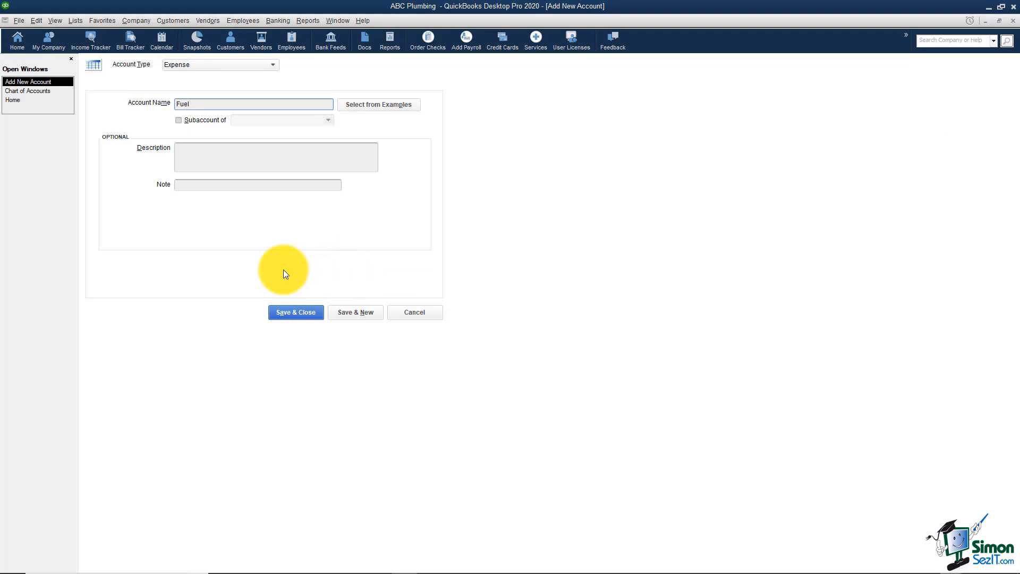
{"action": "left_click", "coordinate": [178, 120]}
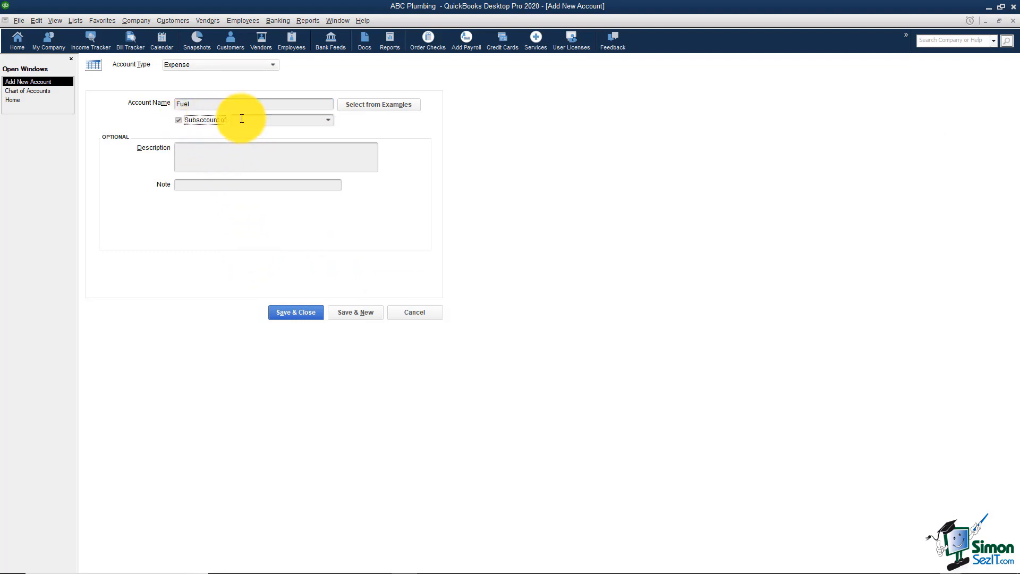
{"action": "left_click", "coordinate": [268, 121]}
{"action": "type", "text": "Automobile Expense"}
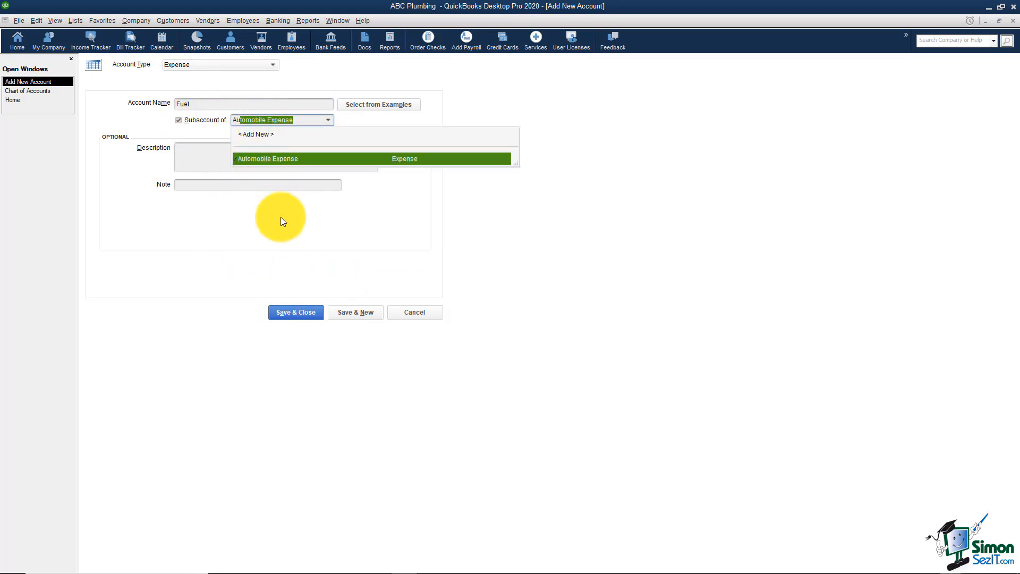
{"action": "left_click", "coordinate": [297, 315]}
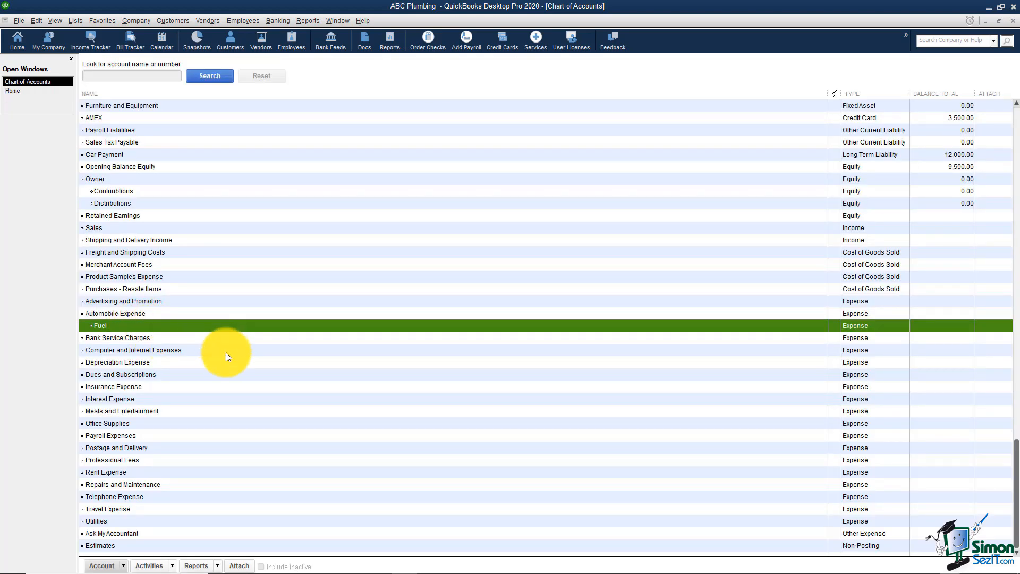
Review the Insurance Expense, Professional Fees, Utilities and Ask My Accountant accounts in the chart of accounts.
{"action": "left_click", "coordinate": [142, 387]}
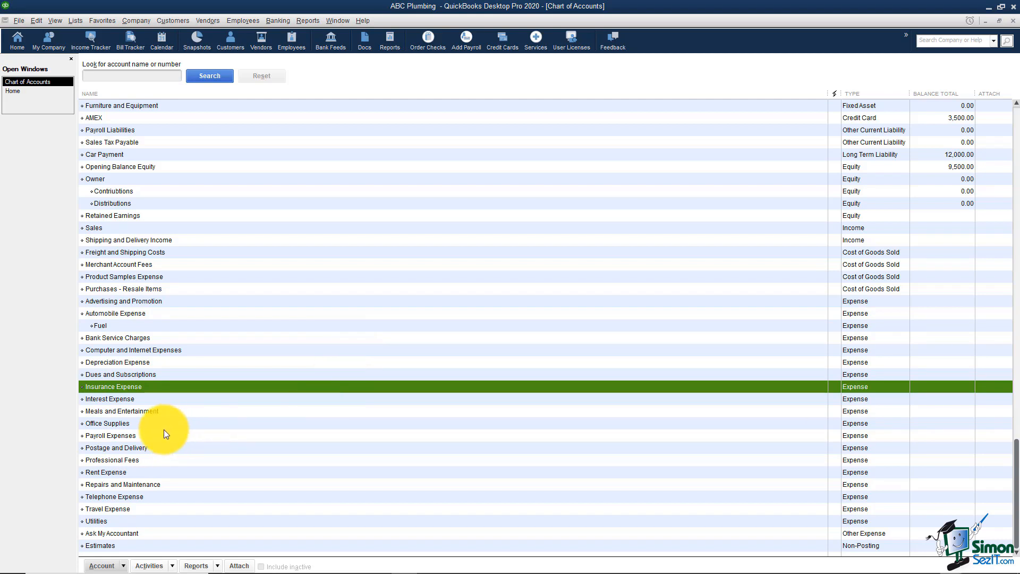
{"action": "left_click", "coordinate": [153, 461]}
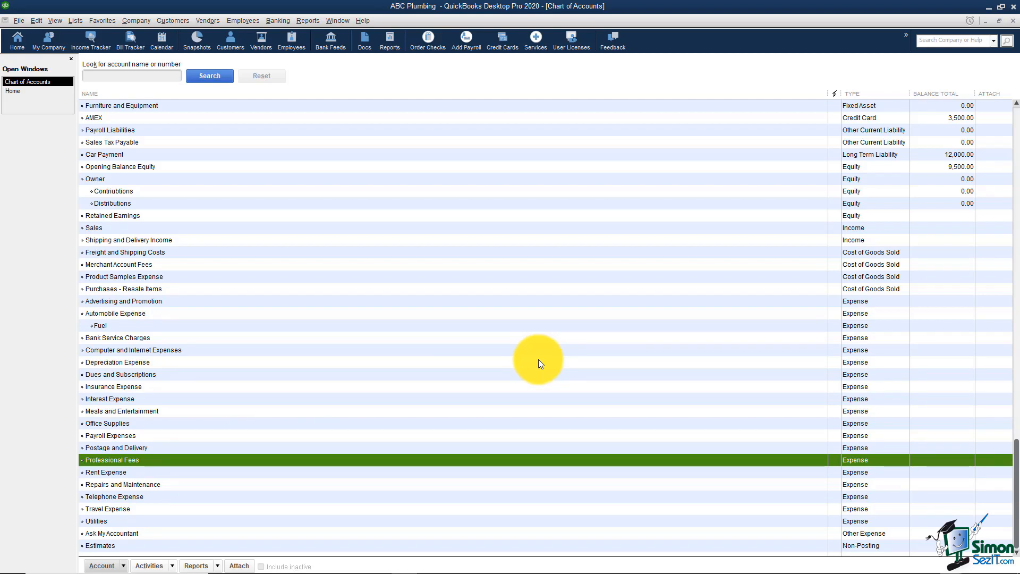
{"action": "left_click", "coordinate": [127, 520]}
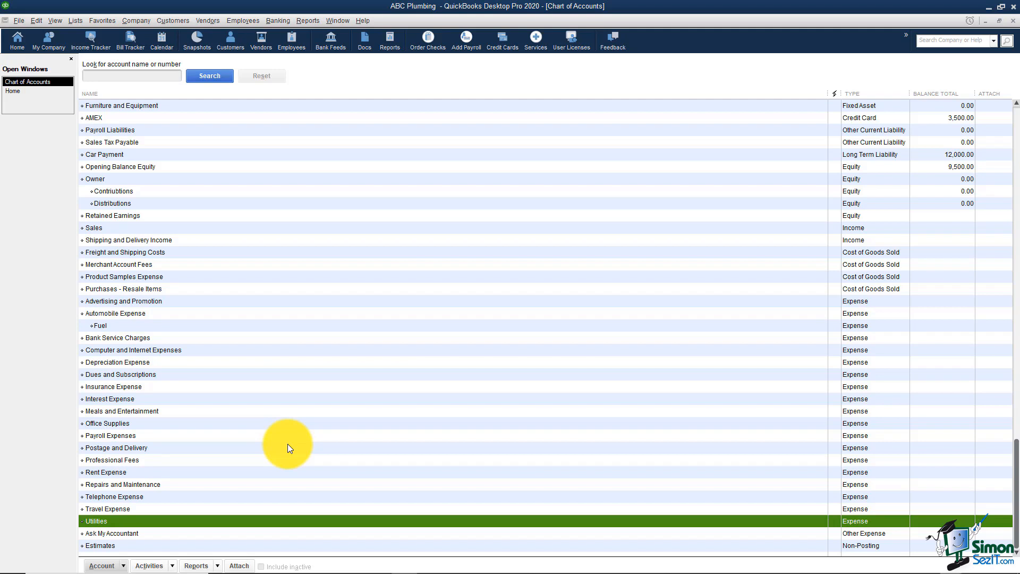
{"action": "left_click", "coordinate": [159, 534]}
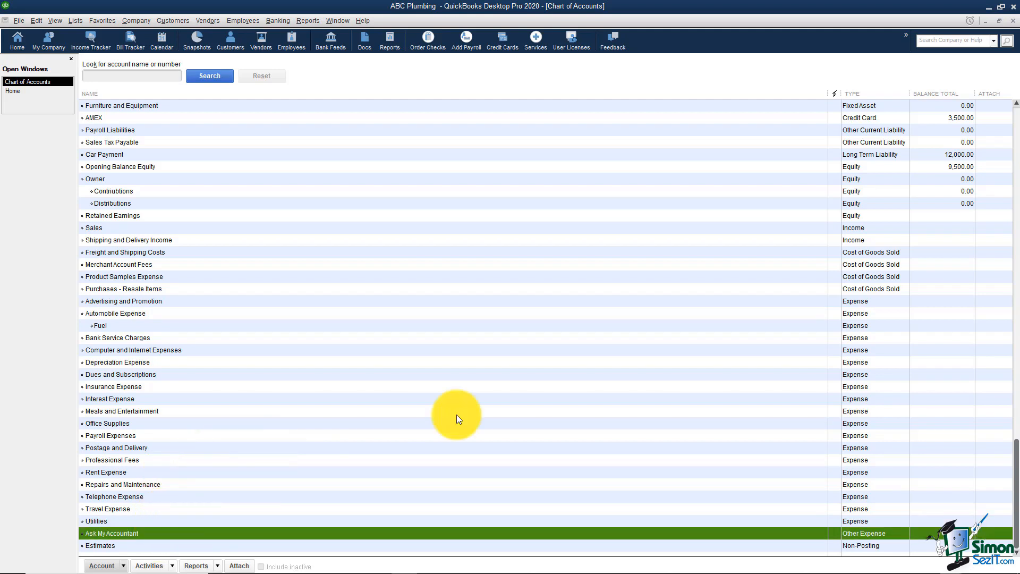